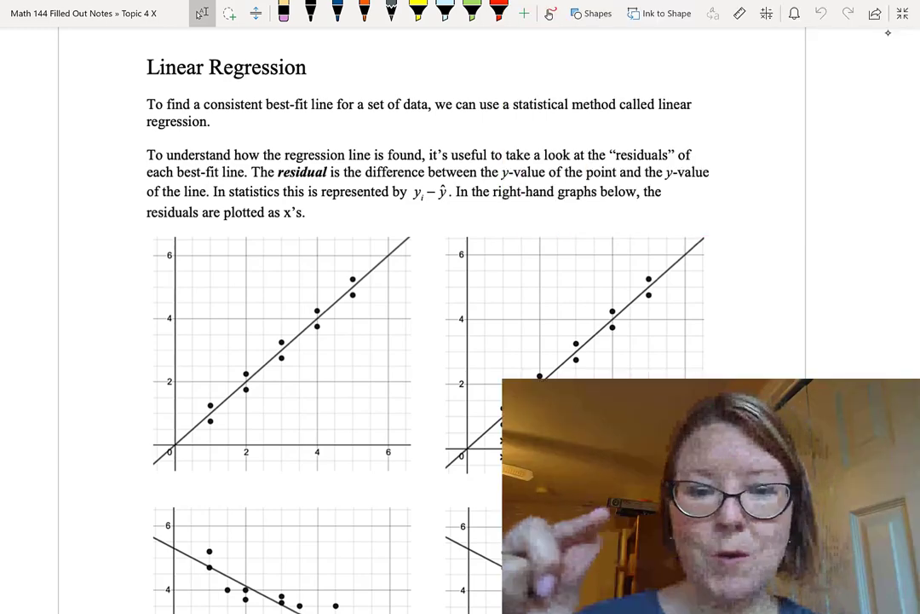
Zoom in, mark x = 5 on the first graph's axis, and label the upper point 5.5 in orange
key(ctrl+plus)
key(ctrl+plus)
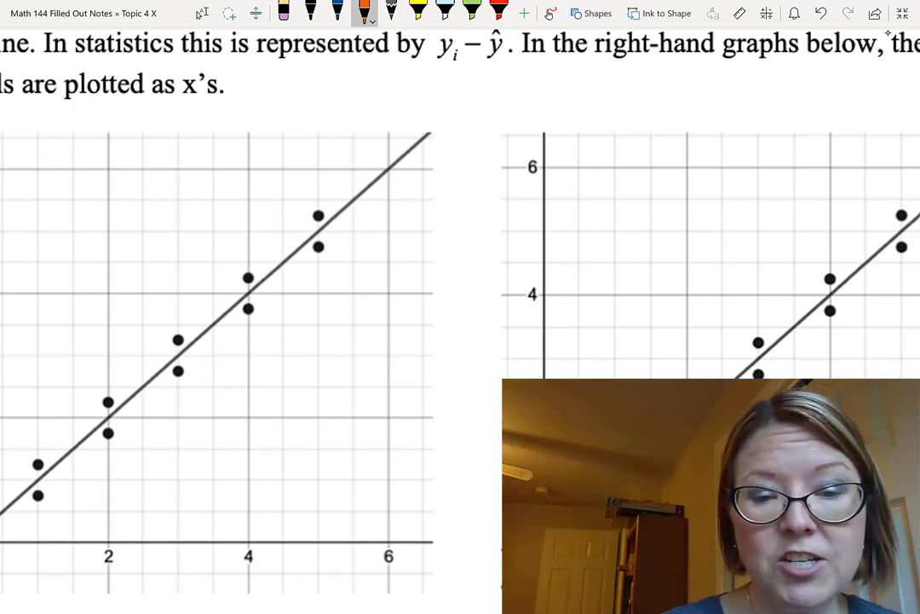
drag(319, 537, 316, 565)
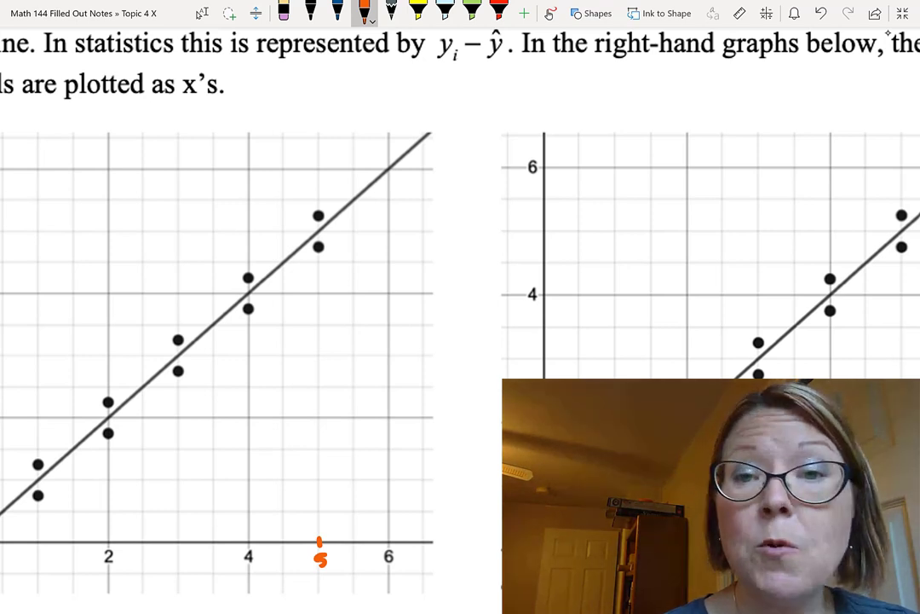
mouse_move(290, 207)
mouse_down()
mouse_move(286, 218)
mouse_move(301, 211)
mouse_move(303, 218)
mouse_up()
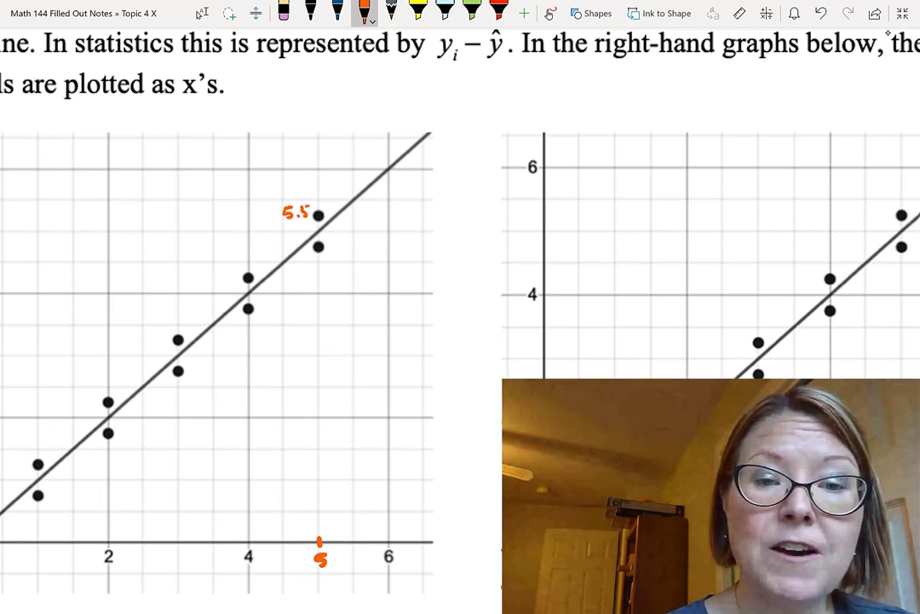
click(317, 231)
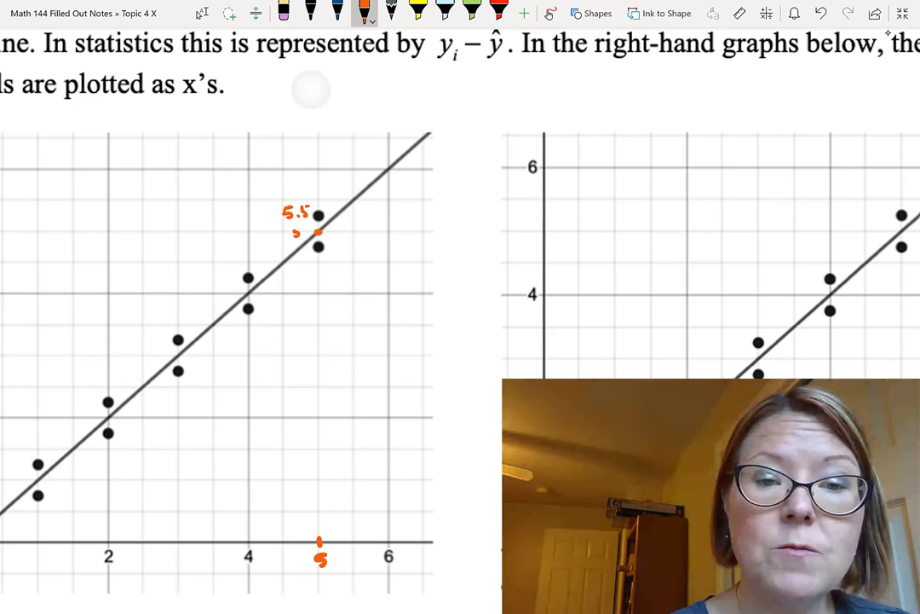
Write yᵢ and ŷ = 5 beside the point and draw the residual gap to the line
drag(248, 211, 253, 213)
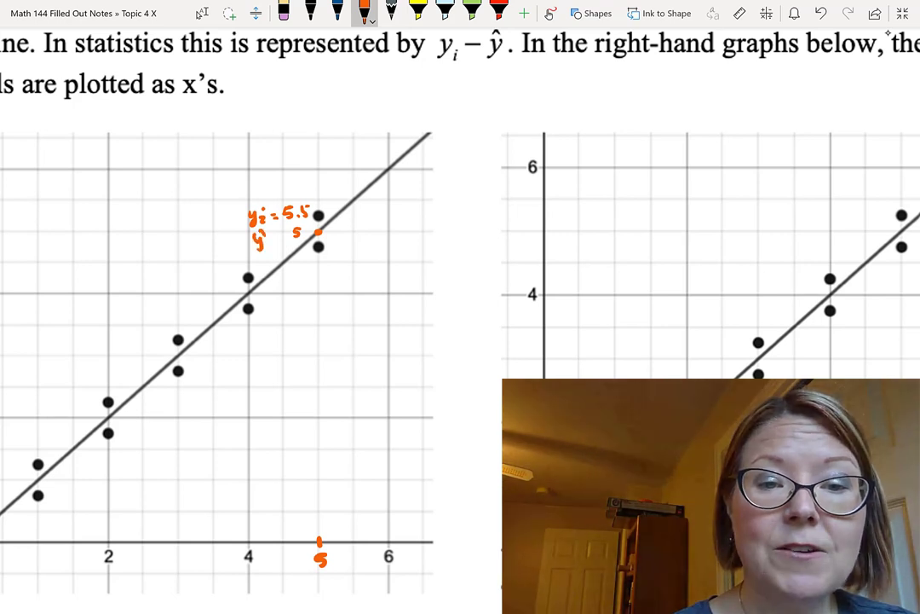
drag(253, 231, 262, 230)
drag(271, 230, 280, 229)
drag(271, 235, 280, 234)
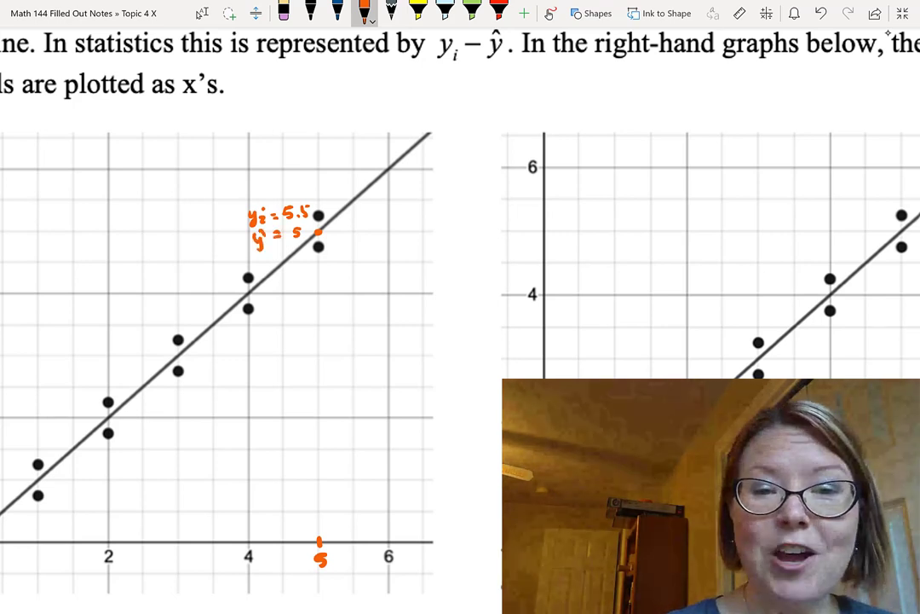
drag(318, 231, 318, 219)
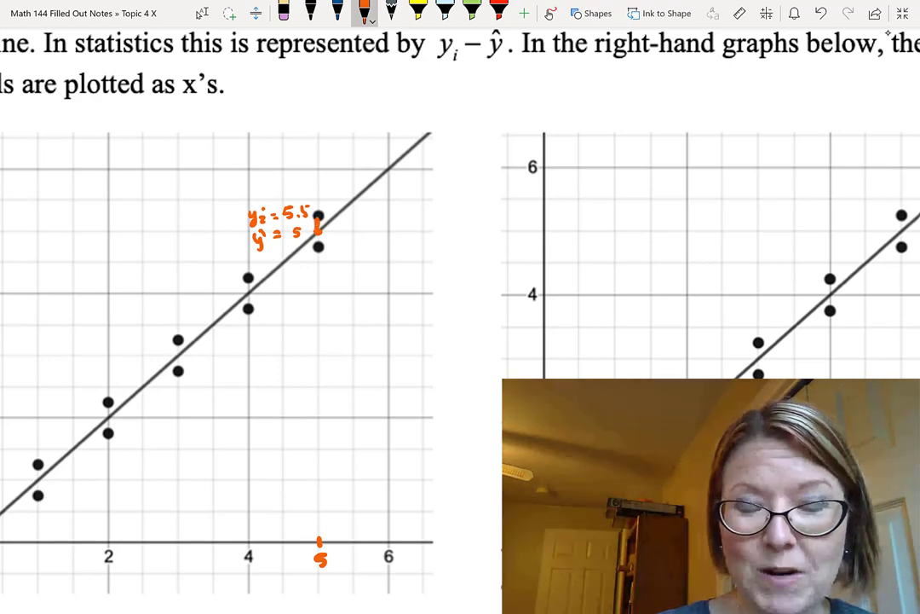
Trace the x = 5 residual x's in orange and label the lower point yᵢ = 4.5
scroll(461, 307, right, 3)
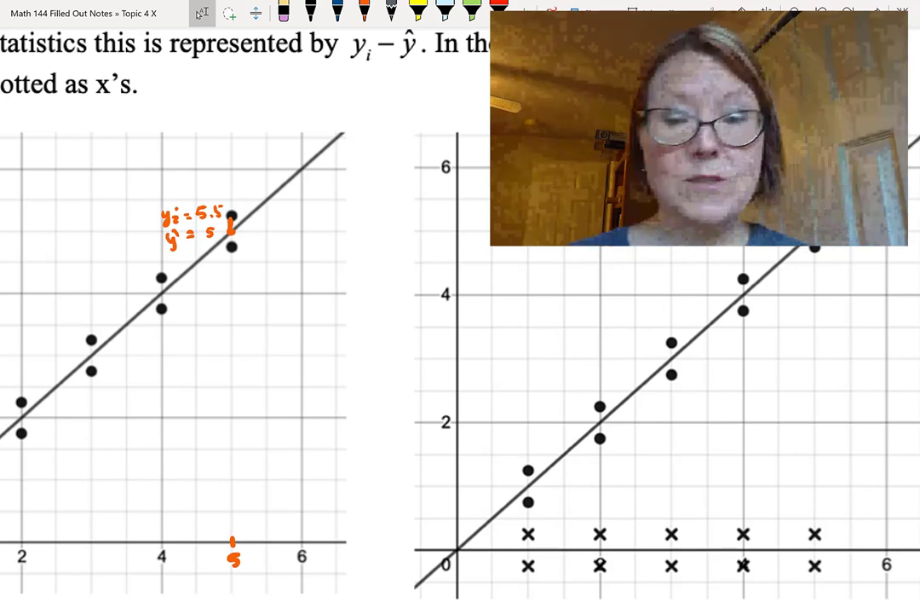
click(364, 10)
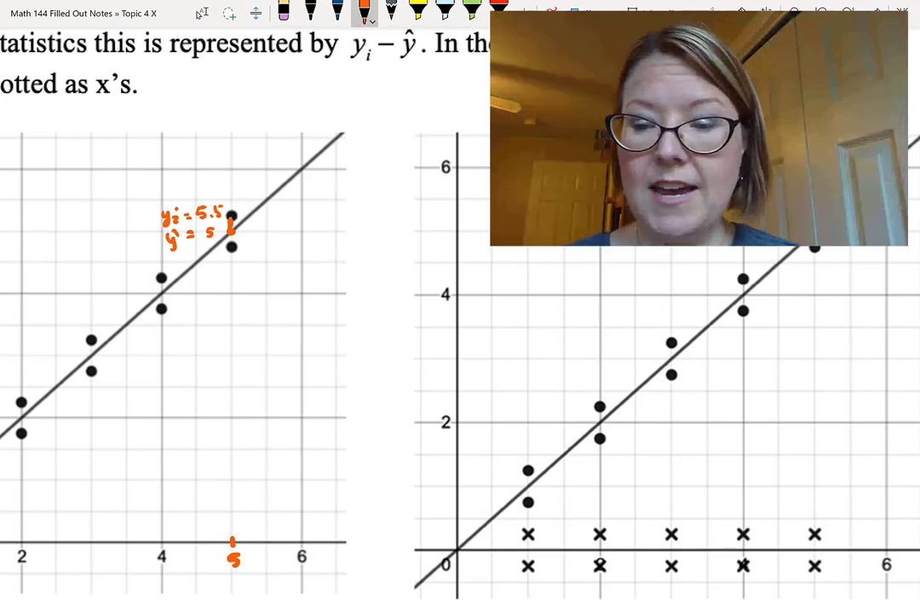
drag(810, 528, 821, 539)
drag(821, 527, 810, 540)
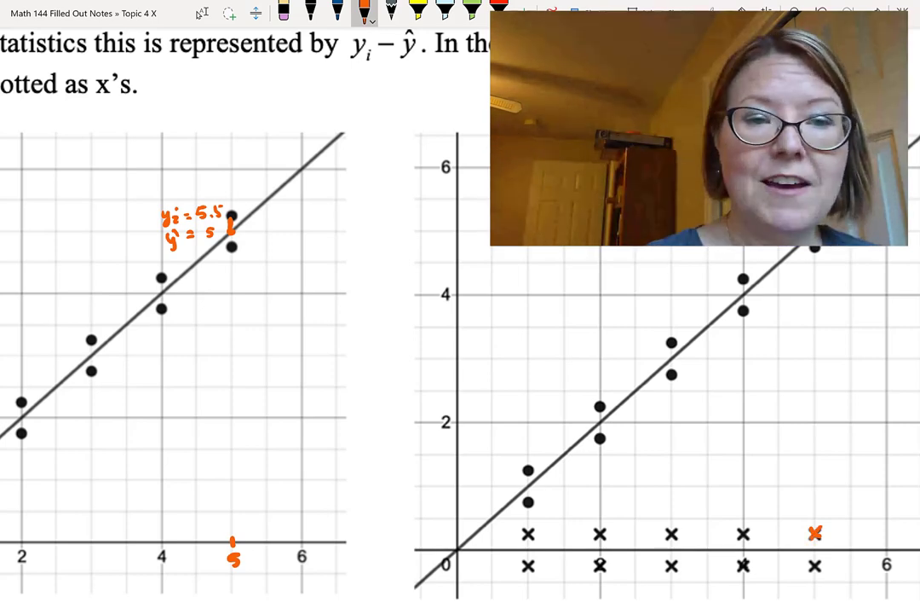
mouse_move(246, 242)
mouse_down()
mouse_move(249, 253)
mouse_move(296, 251)
mouse_up()
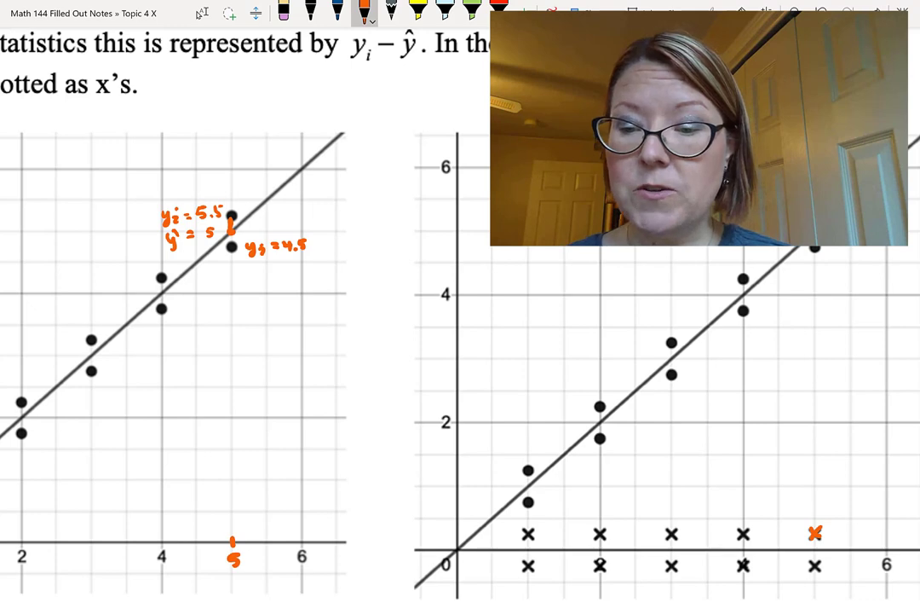
mouse_move(808, 558)
mouse_down()
mouse_move(822, 572)
mouse_move(807, 572)
mouse_up()
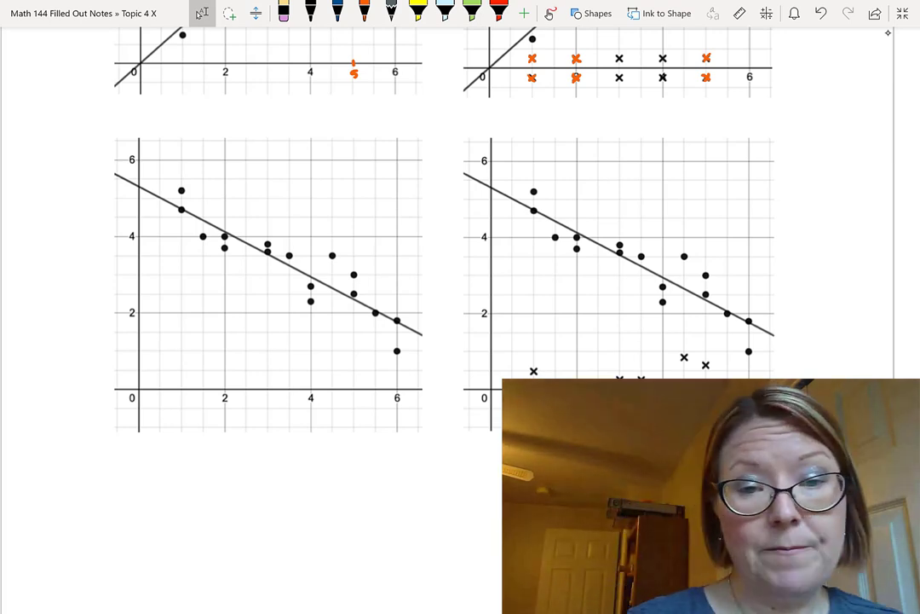
Label point (4.5, 3.5) with its 1.3 residual line and trace its residual x in orange
scroll(391, 260, up, 3)
click(363, 12)
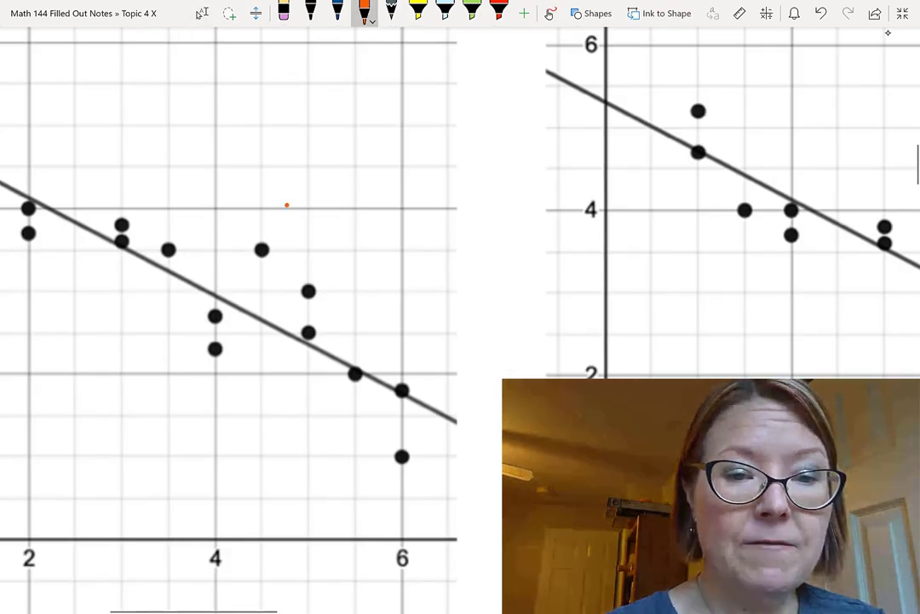
mouse_move(286, 204)
mouse_down()
mouse_move(331, 233)
mouse_move(383, 228)
mouse_up()
drag(262, 253, 261, 317)
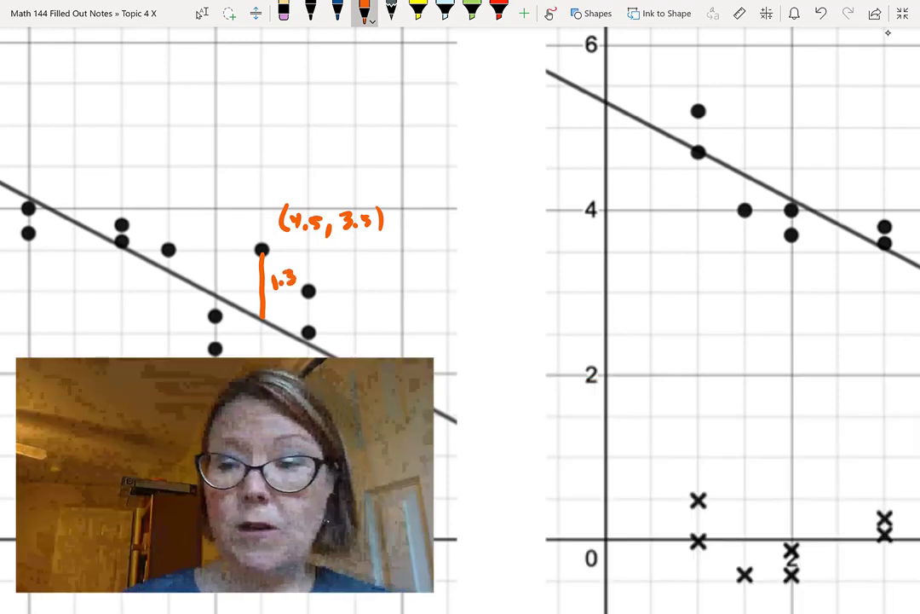
scroll(460, 307, right, 5)
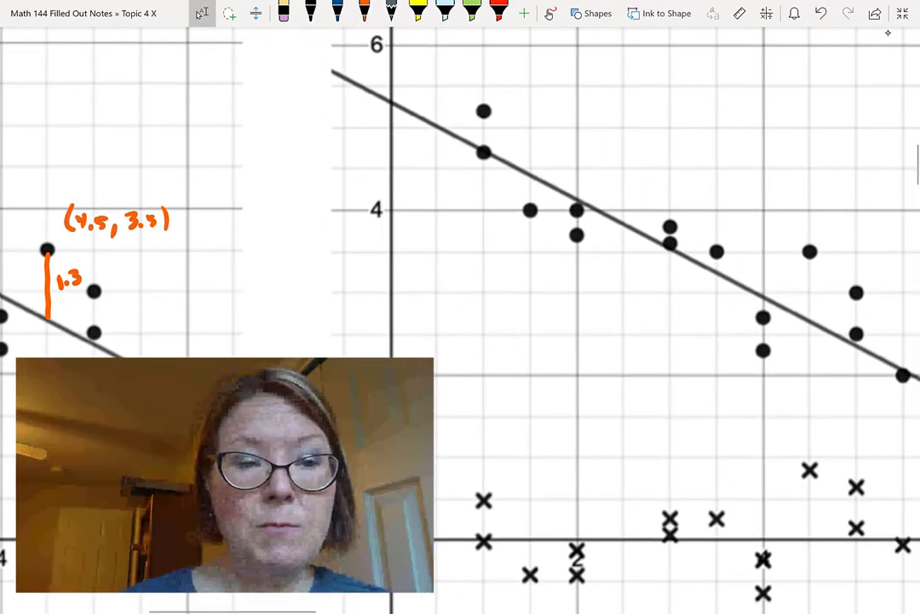
click(364, 13)
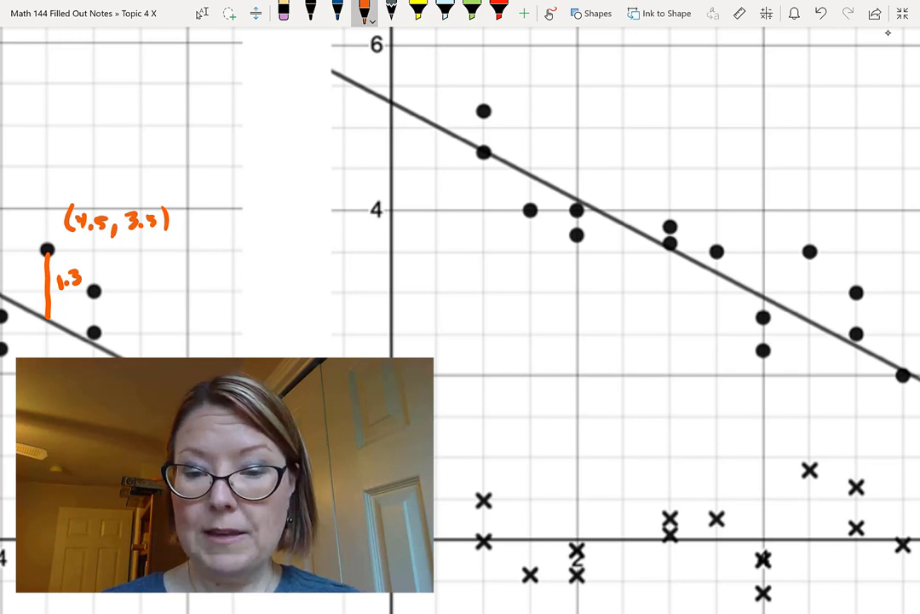
mouse_move(803, 463)
mouse_down()
mouse_move(818, 478)
mouse_move(801, 478)
mouse_up()
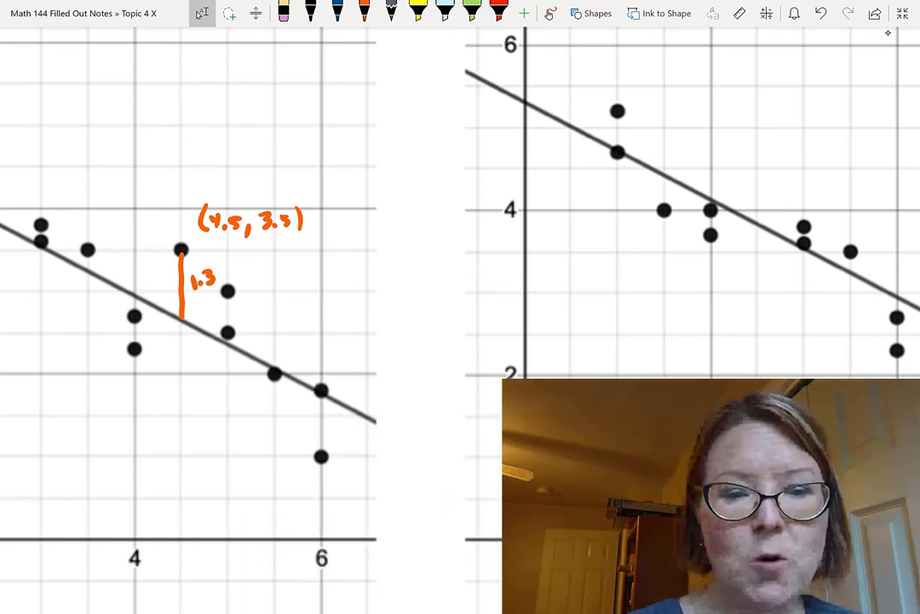
Label point (5.5, 2), mark it on the line, and note its 0.1 residual
mouse_move(302, 335)
mouse_down()
mouse_move(346, 345)
mouse_move(376, 356)
mouse_up()
drag(386, 336, 388, 358)
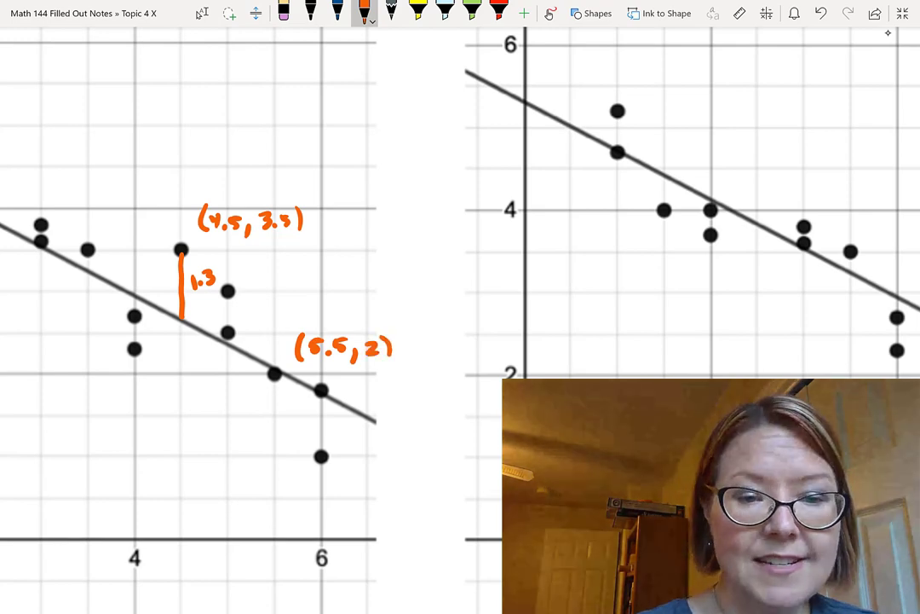
click(274, 373)
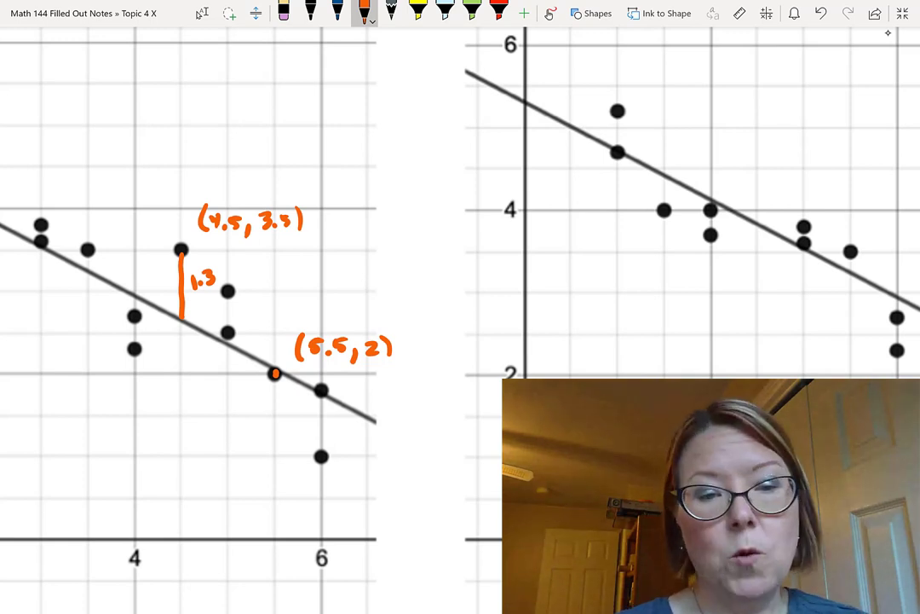
drag(246, 365, 246, 396)
drag(240, 372, 252, 372)
drag(240, 389, 252, 390)
drag(208, 376, 208, 389)
click(218, 389)
mouse_move(227, 376)
mouse_down()
mouse_move(227, 389)
mouse_move(194, 383)
mouse_up()
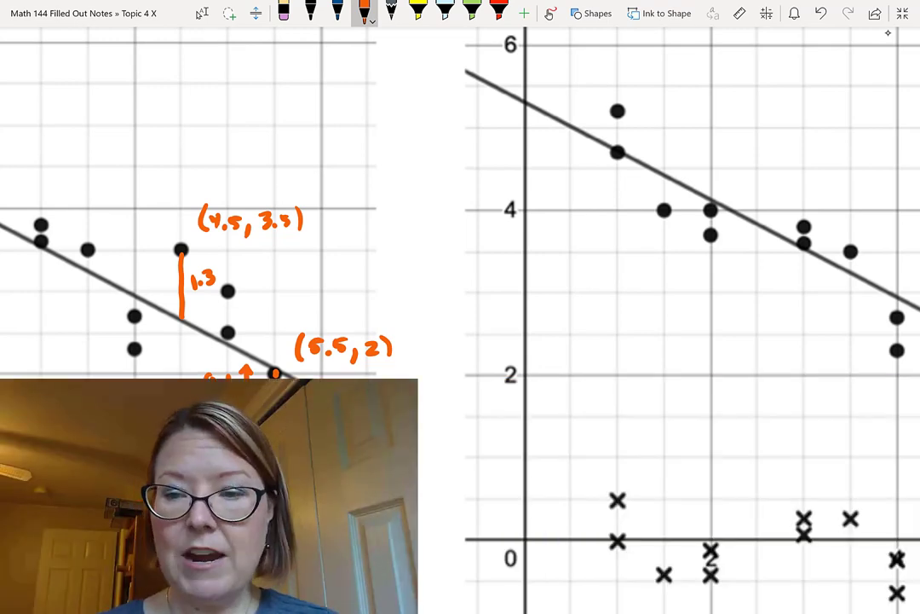
Trace the residual x near x = 6 in orange ink on the residual plot
scroll(597, 255, right, 5)
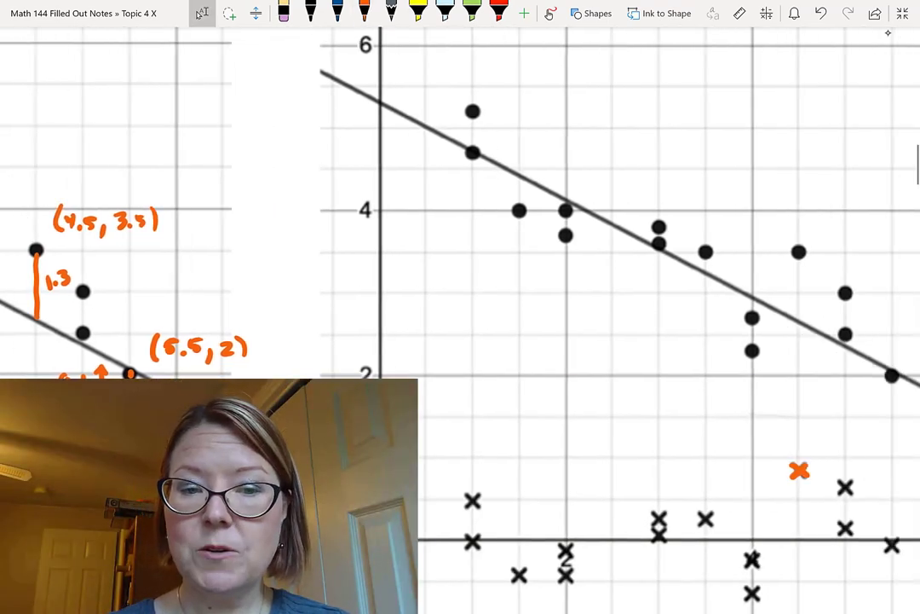
click(364, 10)
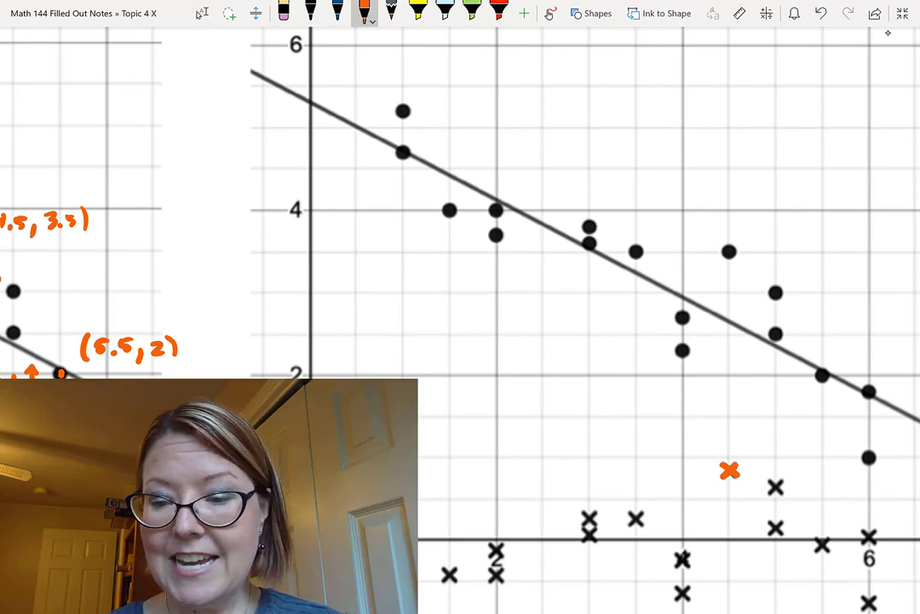
drag(813, 537, 829, 551)
drag(830, 537, 813, 552)
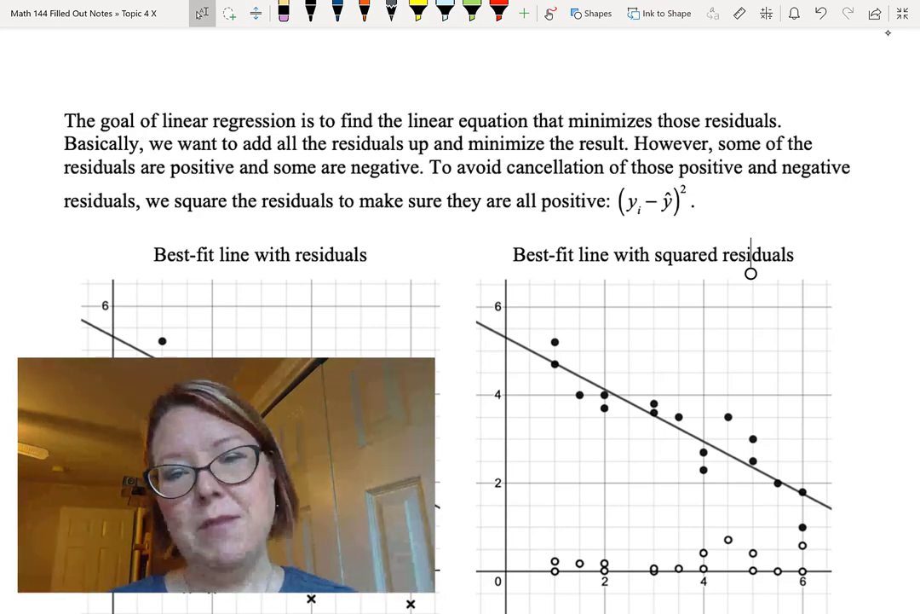
Scroll down to the 'To perform linear regression in Desmos' instructions
scroll(751, 273, down, 3)
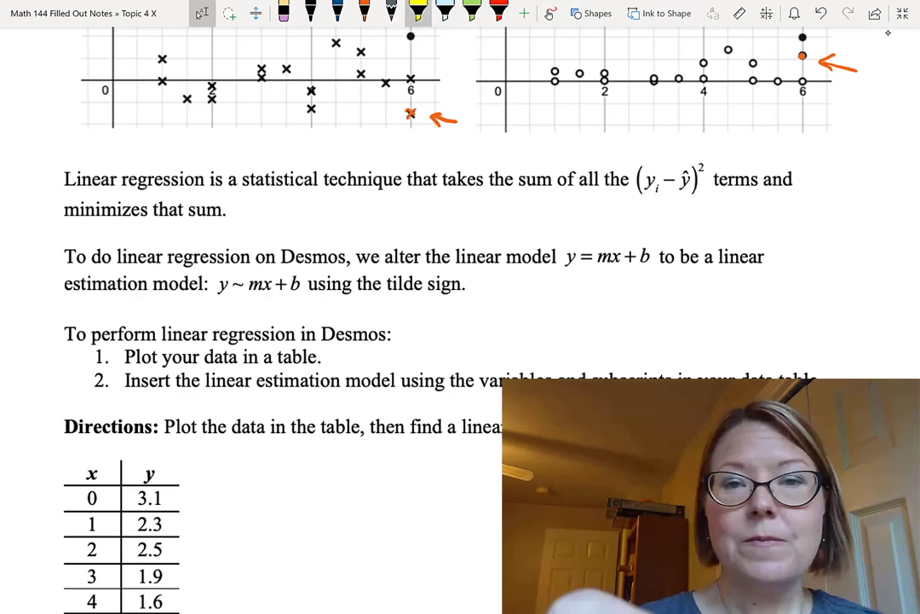
Highlight in yellow the equals sign in y = mx + b and the tilde in y ~ mx + b
click(417, 10)
drag(588, 244, 588, 274)
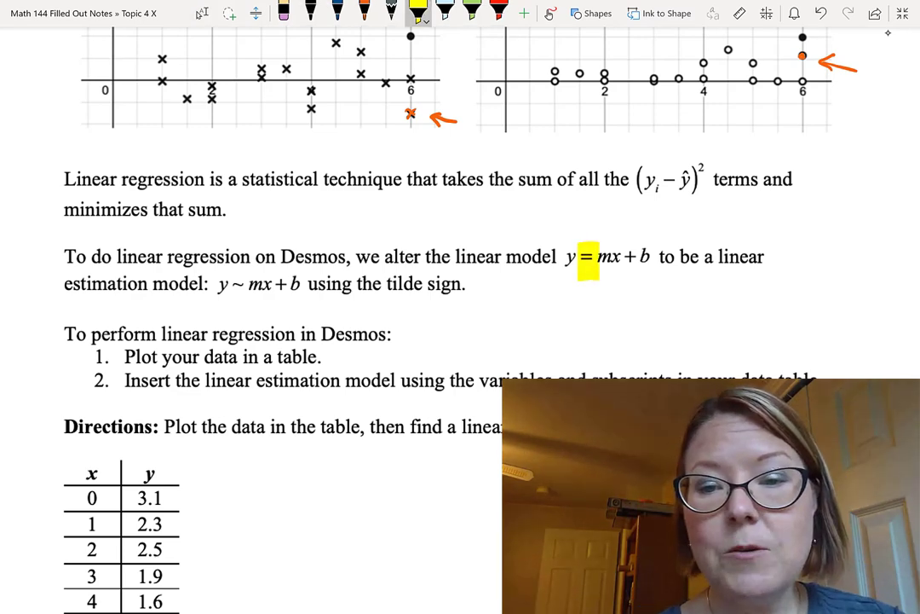
mouse_move(234, 276)
mouse_down()
mouse_move(233, 303)
mouse_move(245, 303)
mouse_up()
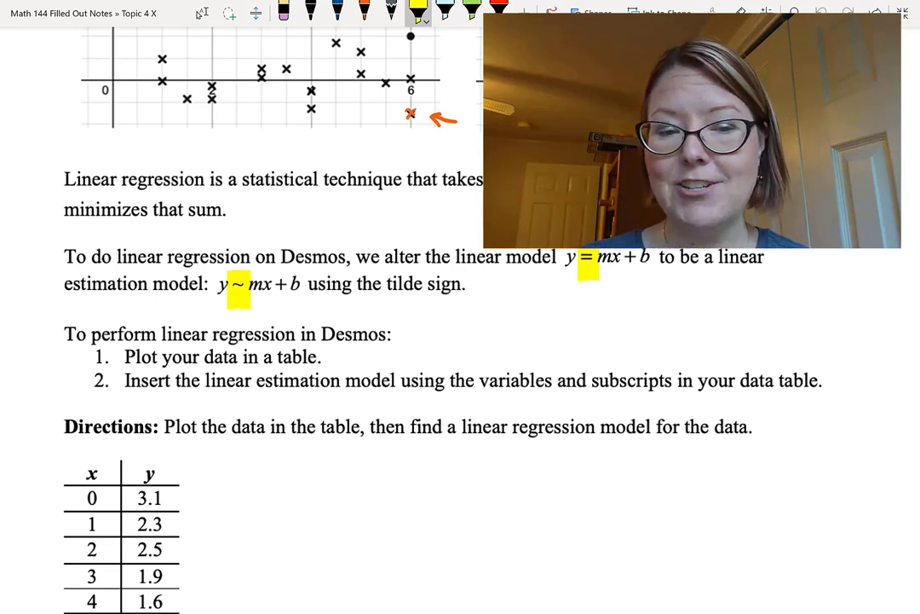
scroll(460, 341, down, 4)
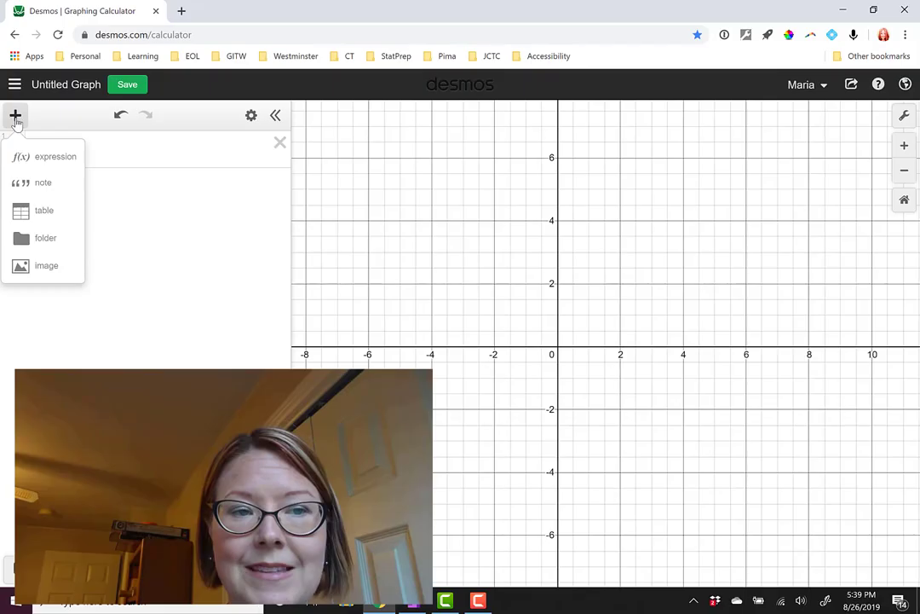
Add a table and enter the points (0, 3.1), (1, 2.3) and (2, 2.5)
click(42, 213)
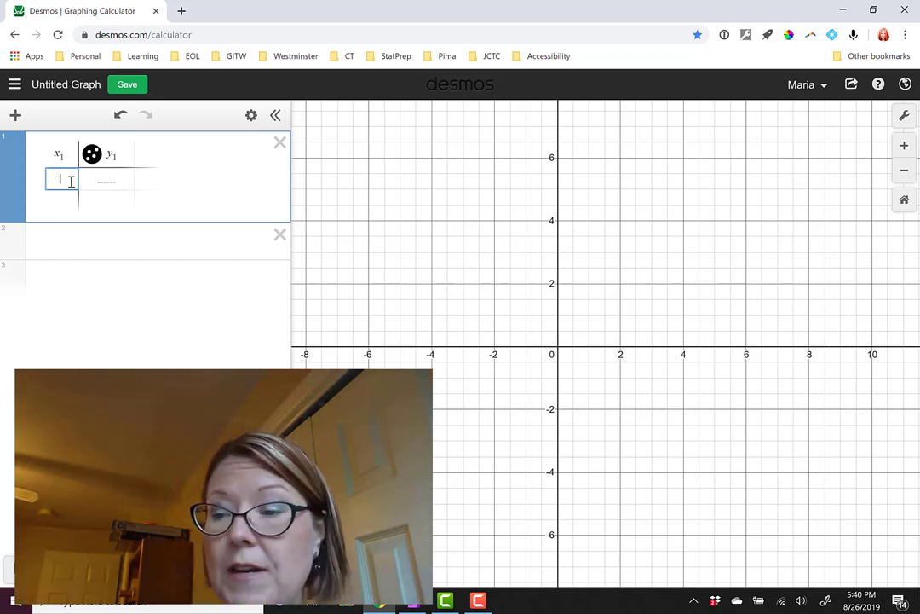
text(0)
key(Tab)
text(3.1)
key(Return)
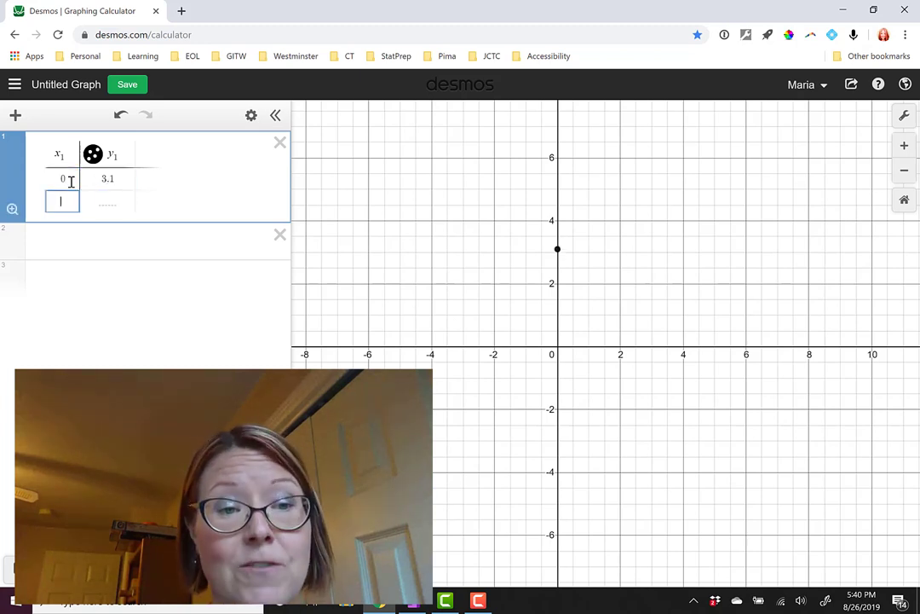
text(1)
key(Tab)
text(2.3)
key(Return)
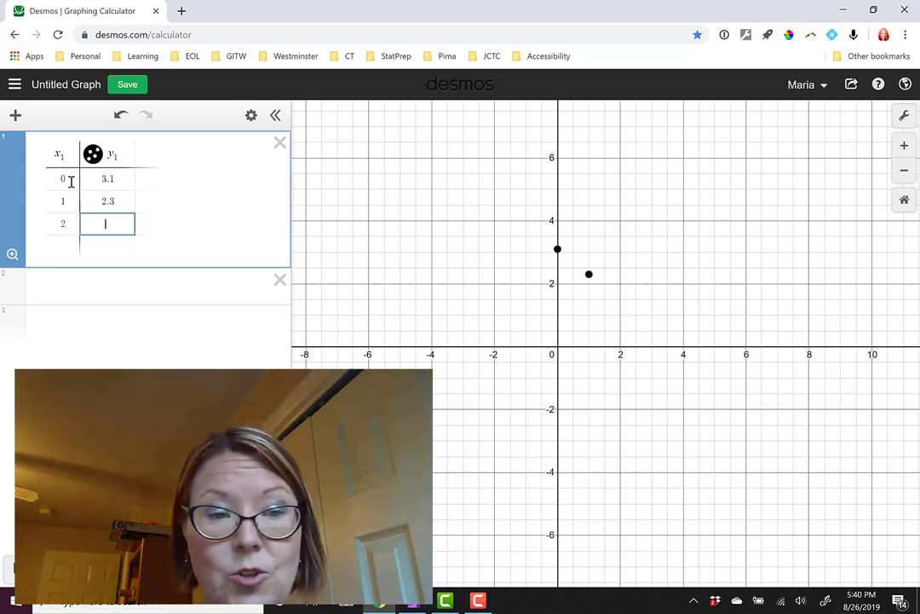
text(2.5)
key(Return)
Enter the remaining points (3, 1.9), (4, 1.6) and (5, 1.9)
text(3)
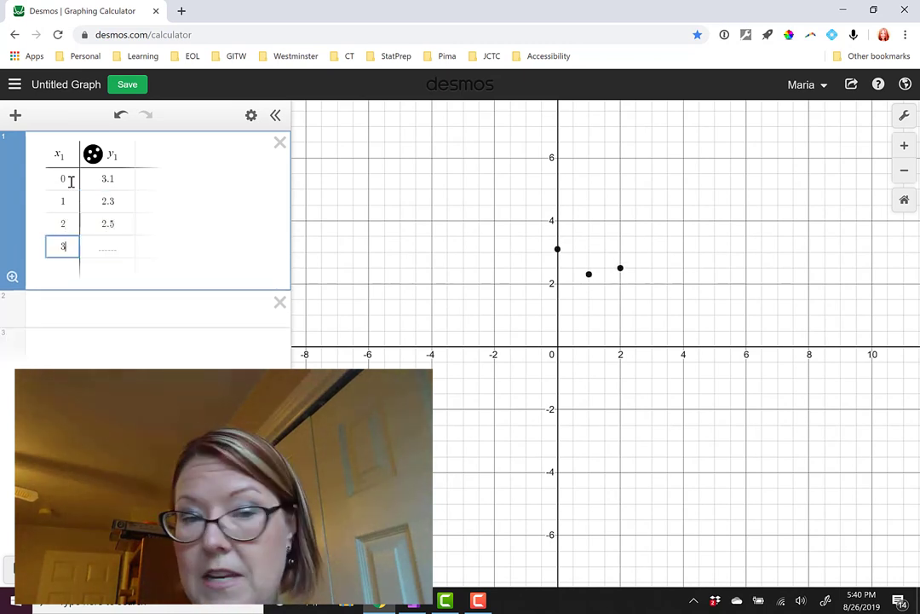
key(Tab)
text(1.9)
key(Return)
text(4)
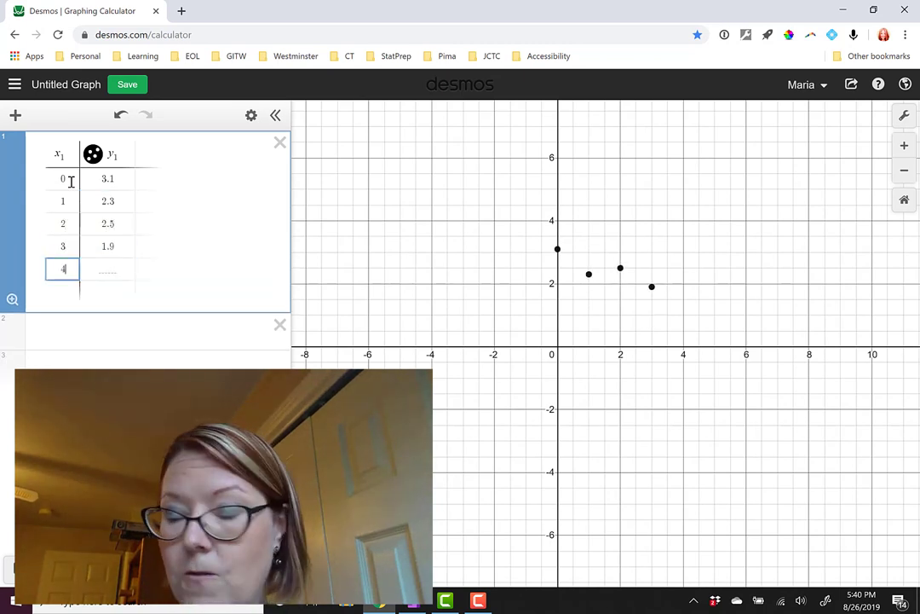
key(Tab)
text(1.6)
key(Return)
text(5)
key(Tab)
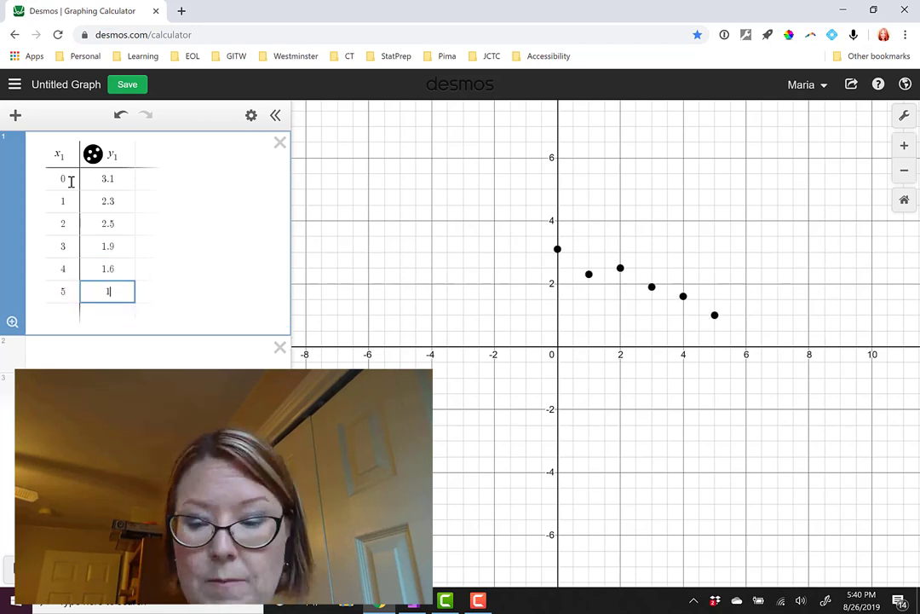
text(1.9)
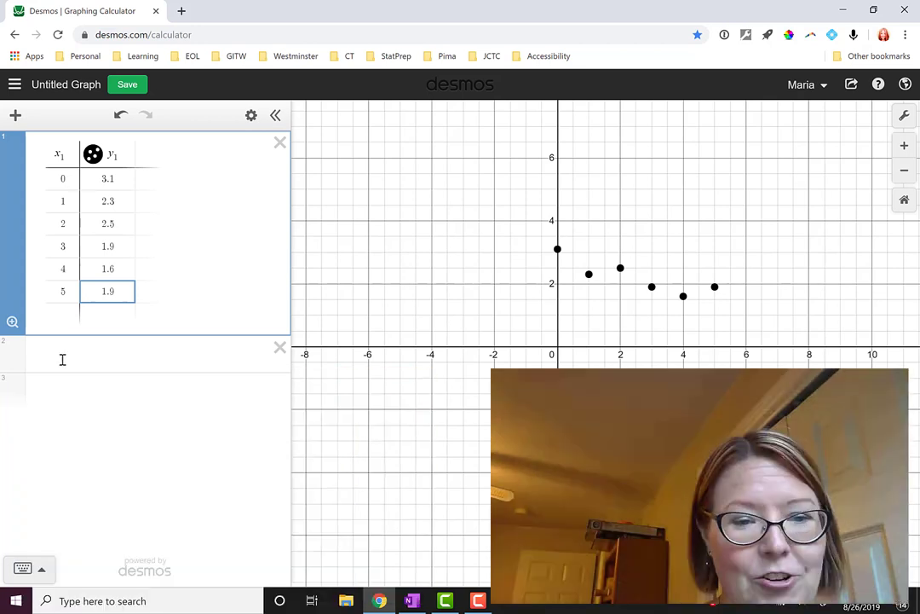
Enter the regression y₁ ~ mx₁ + b, adding subscripts and replacing = with a tilde
click(63, 358)
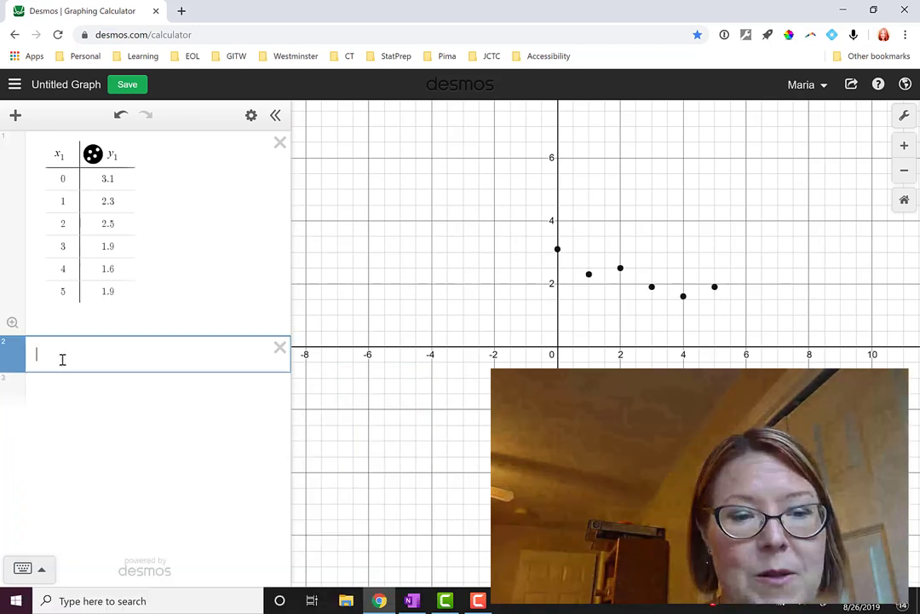
text(y =)
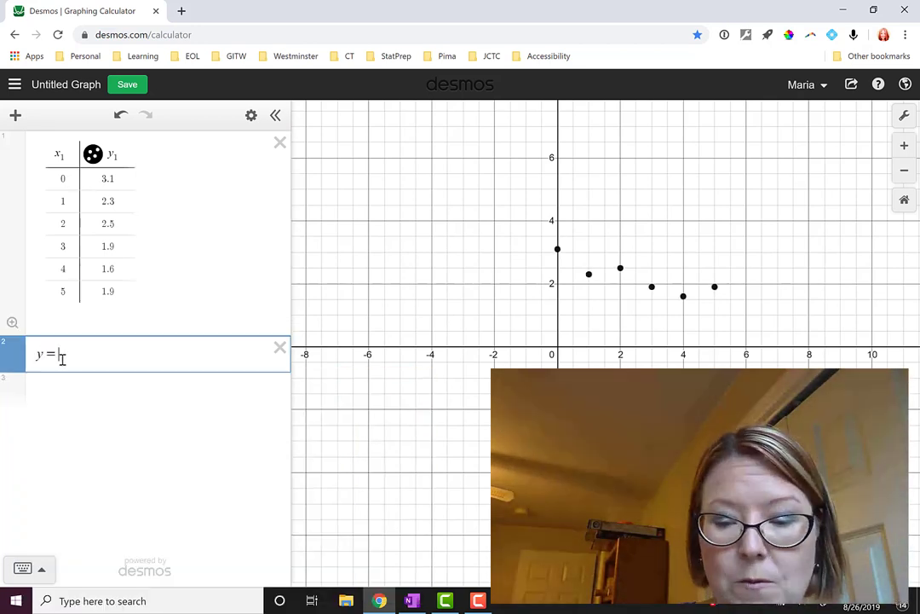
text(mx+)
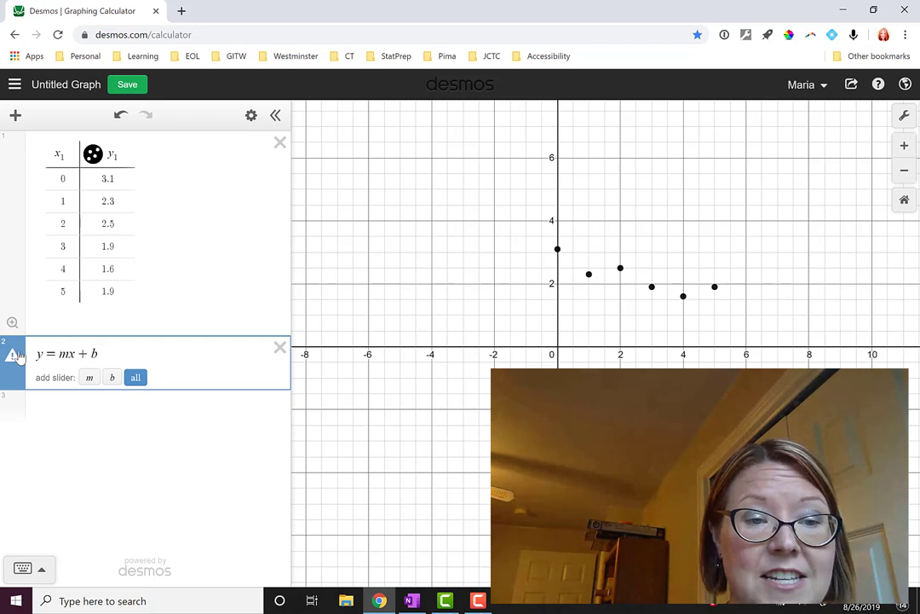
mouse_move(19, 356)
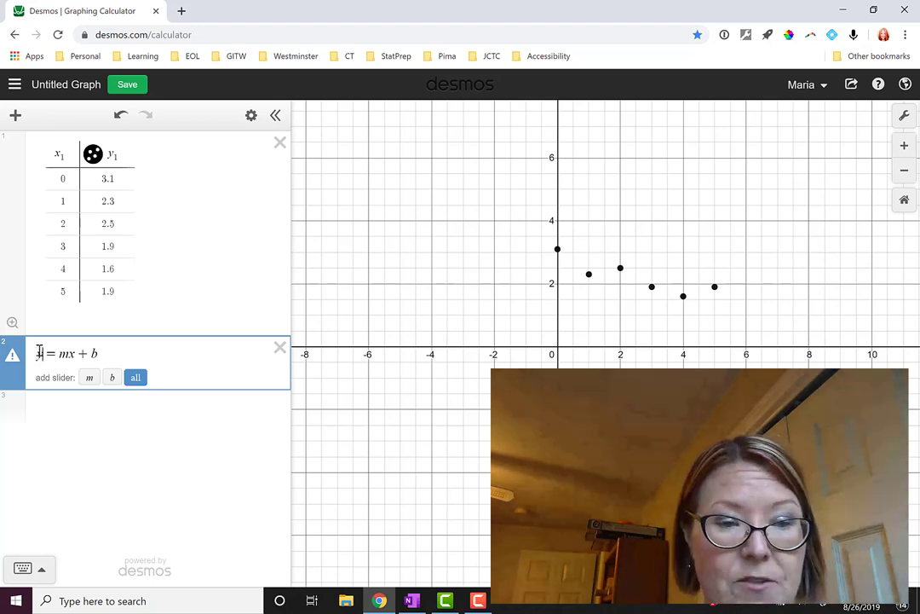
click(39, 352)
text(1)
key(Left)
key(Left)
text(1)
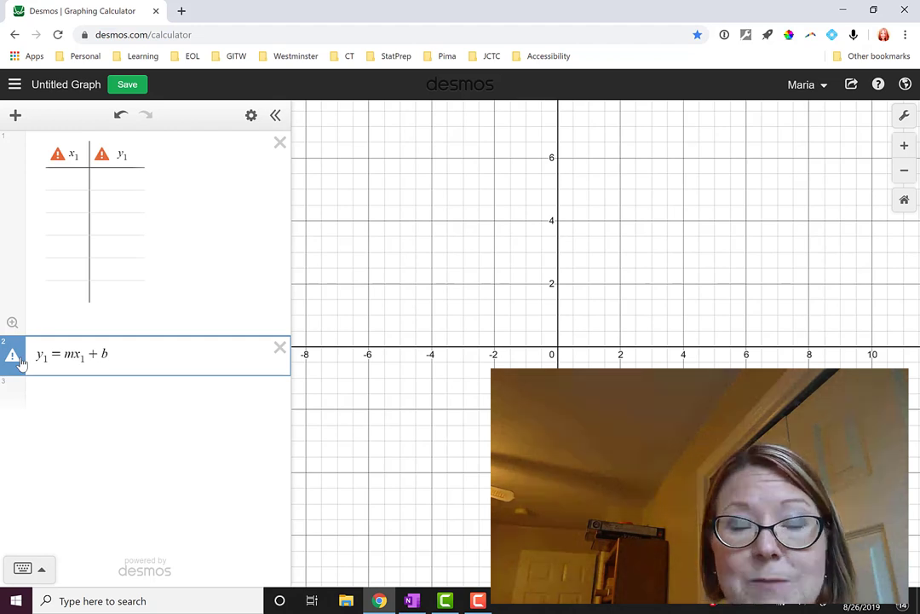
click(61, 353)
key(BackSpace)
text(~)
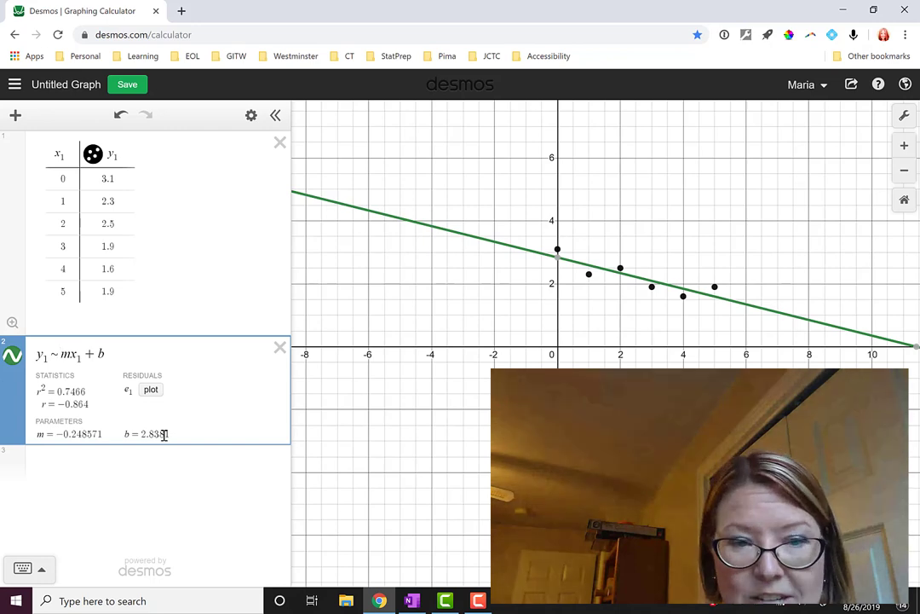
Enter the rounded line y = -0.249x + 2.838 as a new expression
click(130, 466)
text(y=-0)
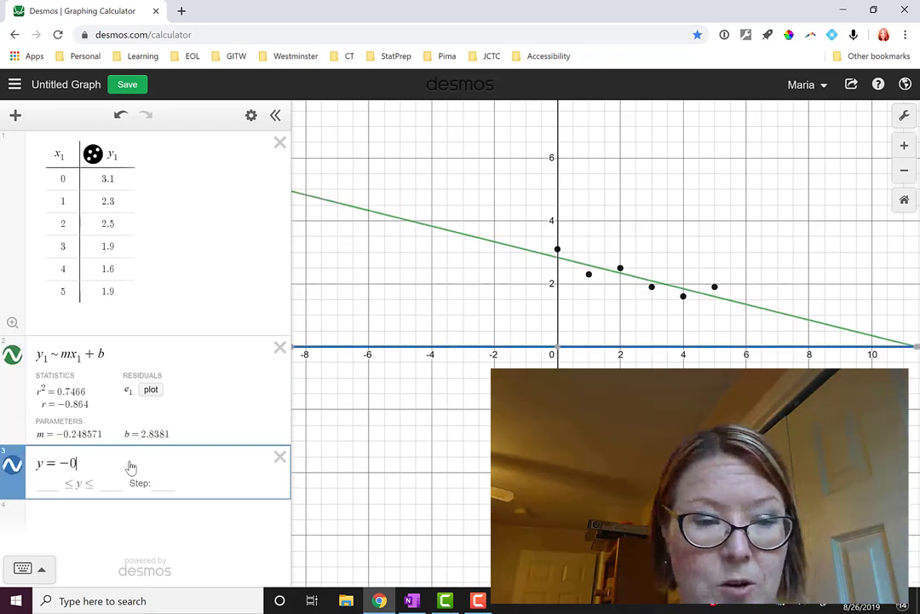
text(.248)
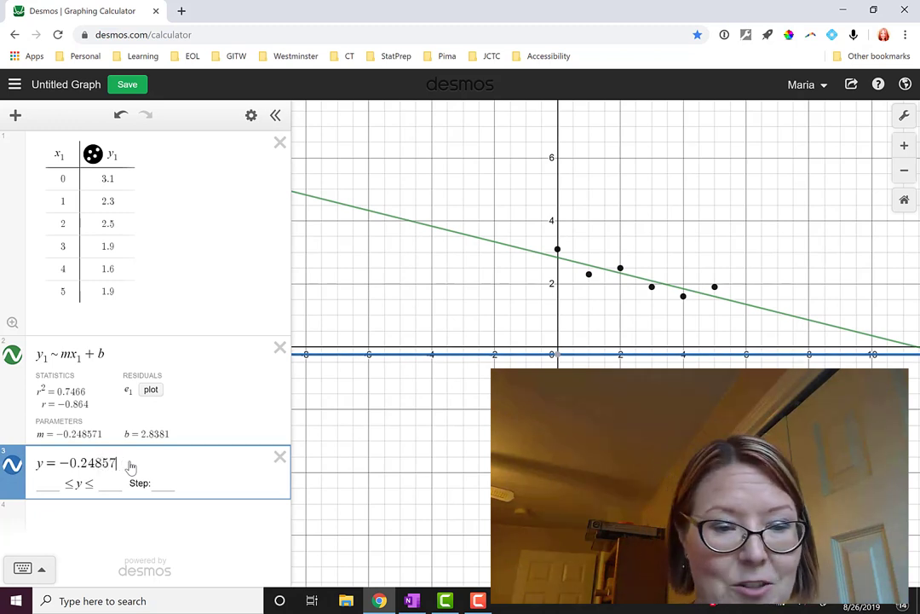
key(BackSpace)
text(9x + )
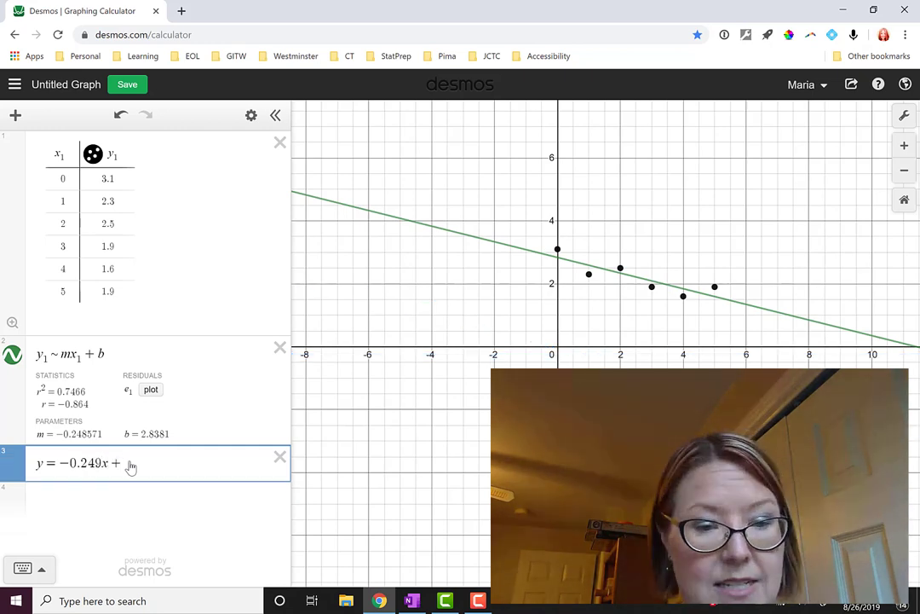
text(2)
text(.83)
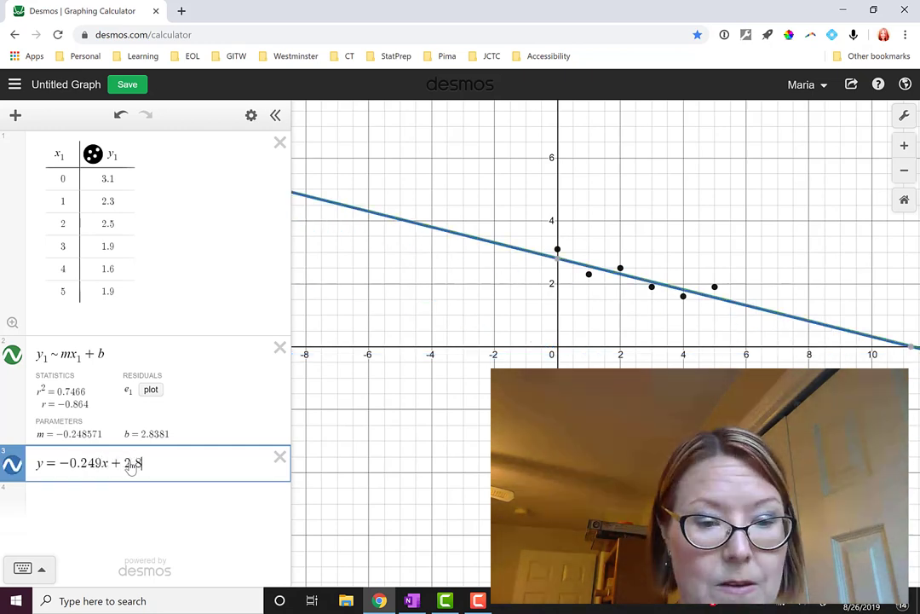
text(8)
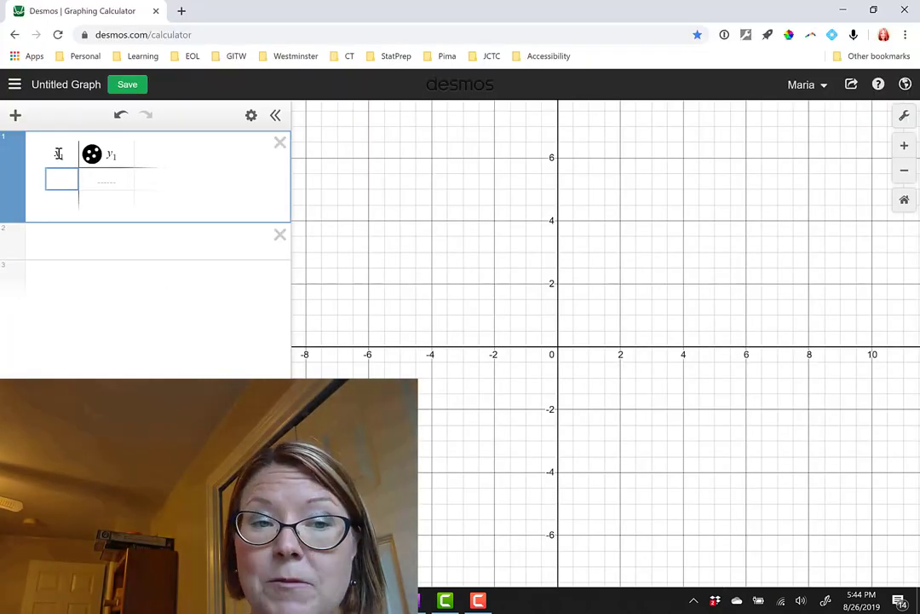
Name the table columns t₁ and P₁ and enter the first row, t = 0 with P 14287
click(58, 154)
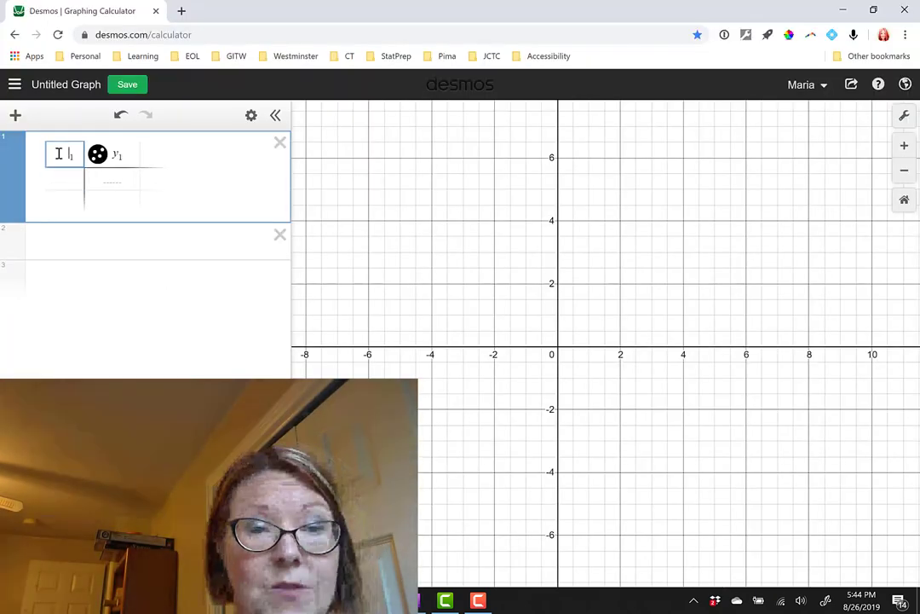
text(r1)
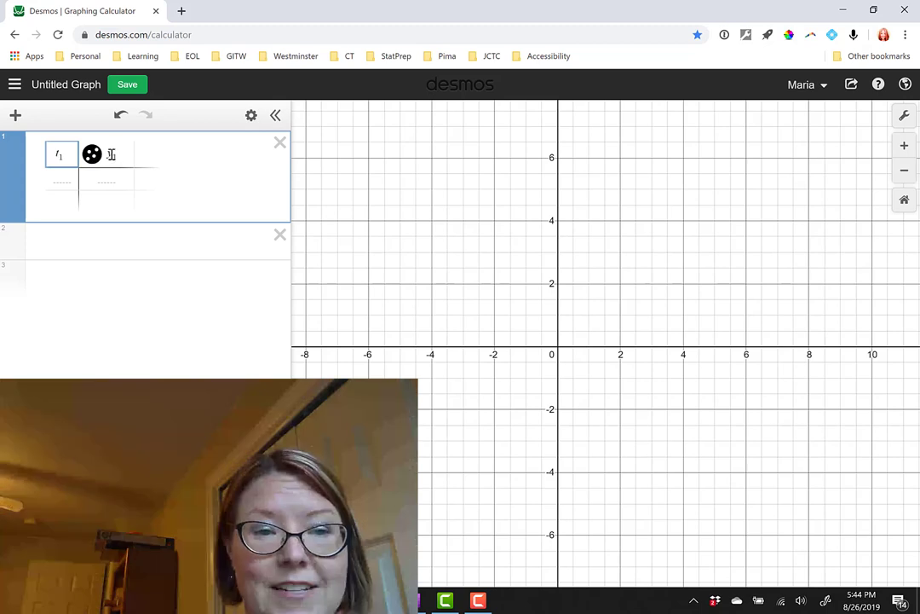
click(111, 154)
text(P1)
click(64, 181)
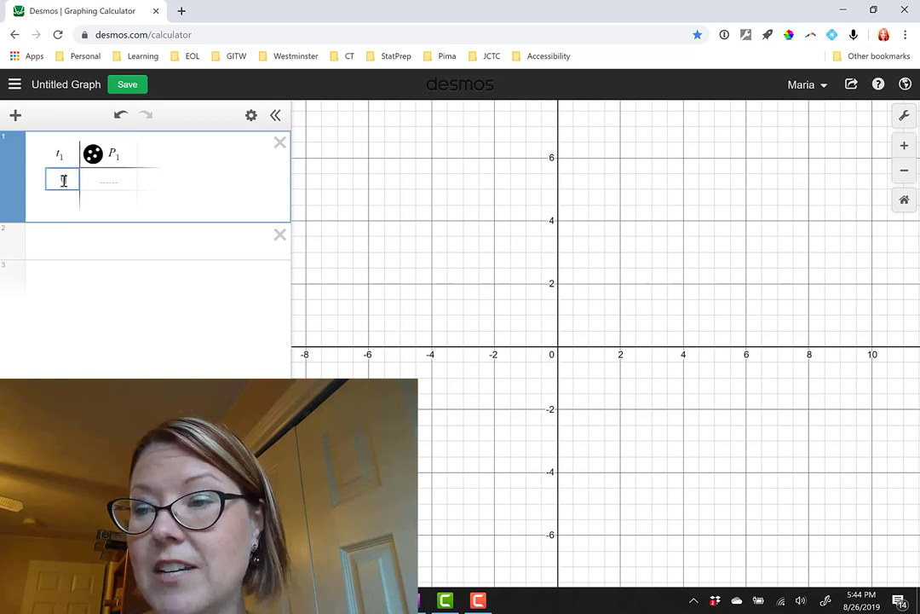
key(Tab)
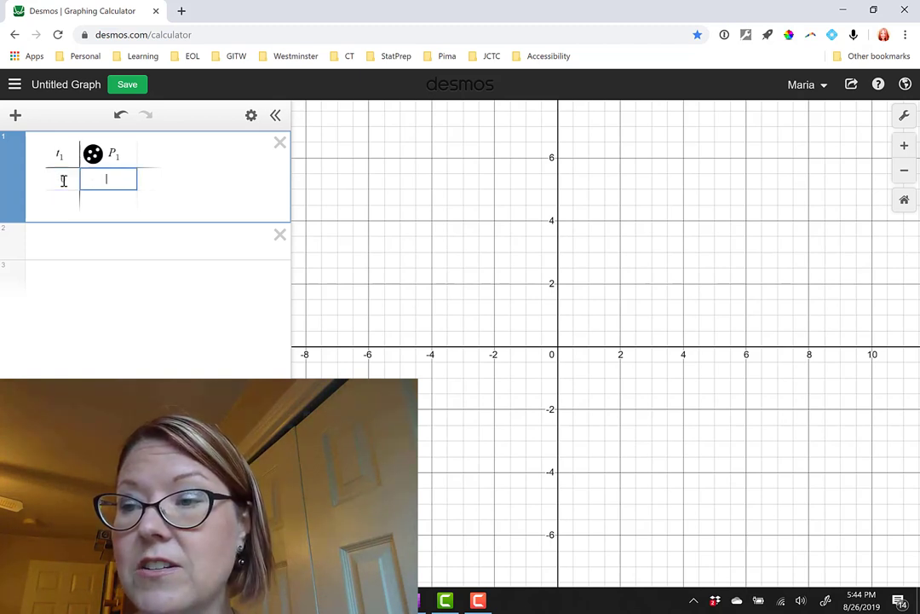
text(14.287)
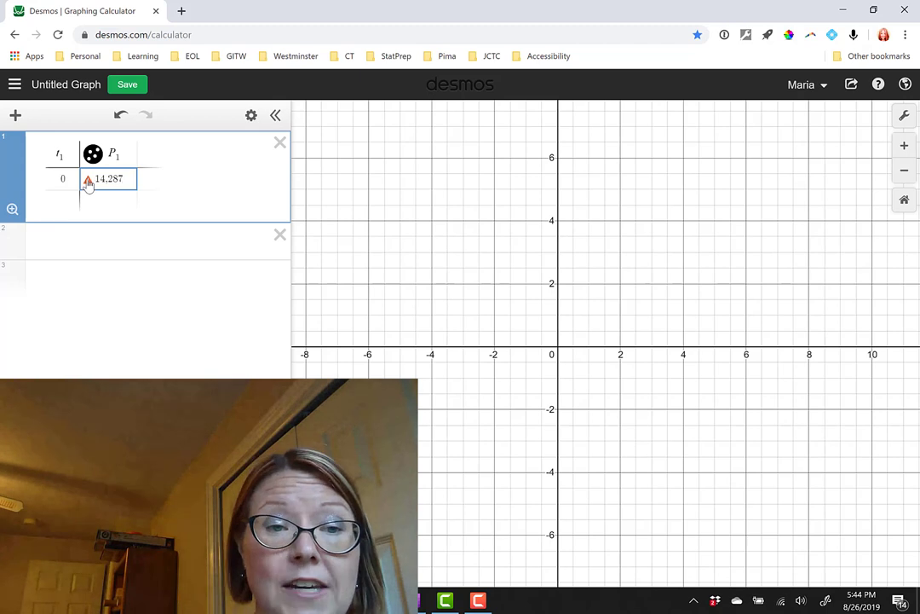
mouse_move(87, 184)
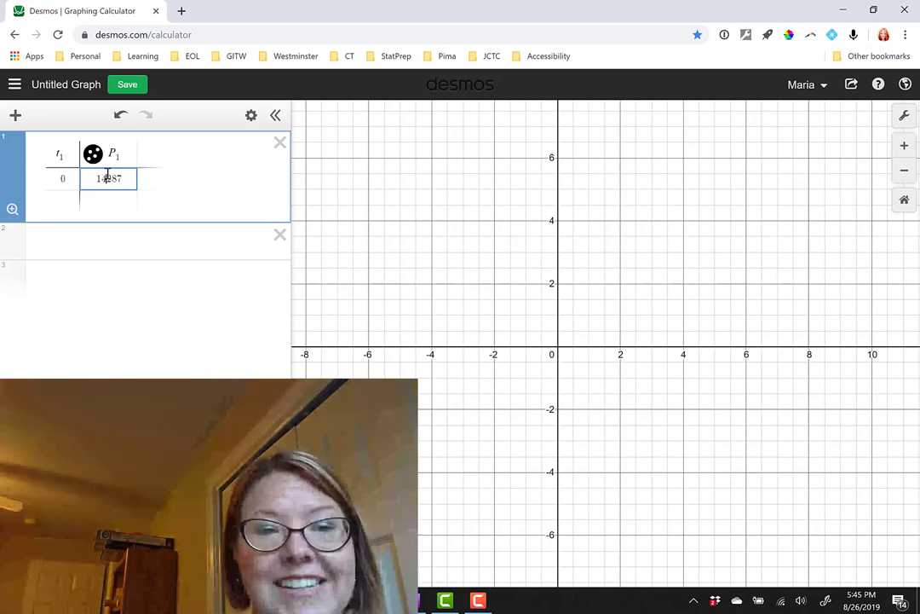
key(Return)
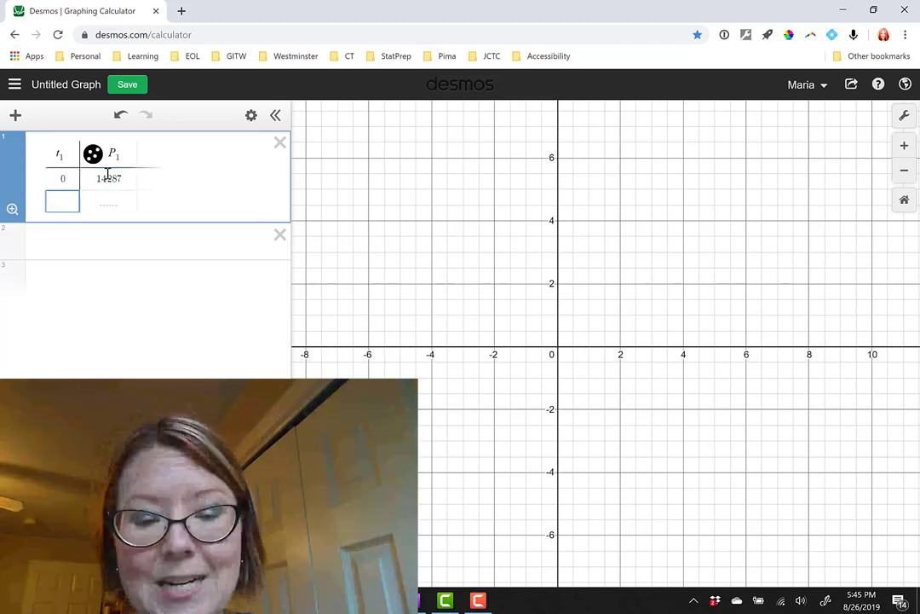
Add rows t = 5 and t = 10 with P₁ values 15145 and 16236
text(5)
key(Tab)
text(1)
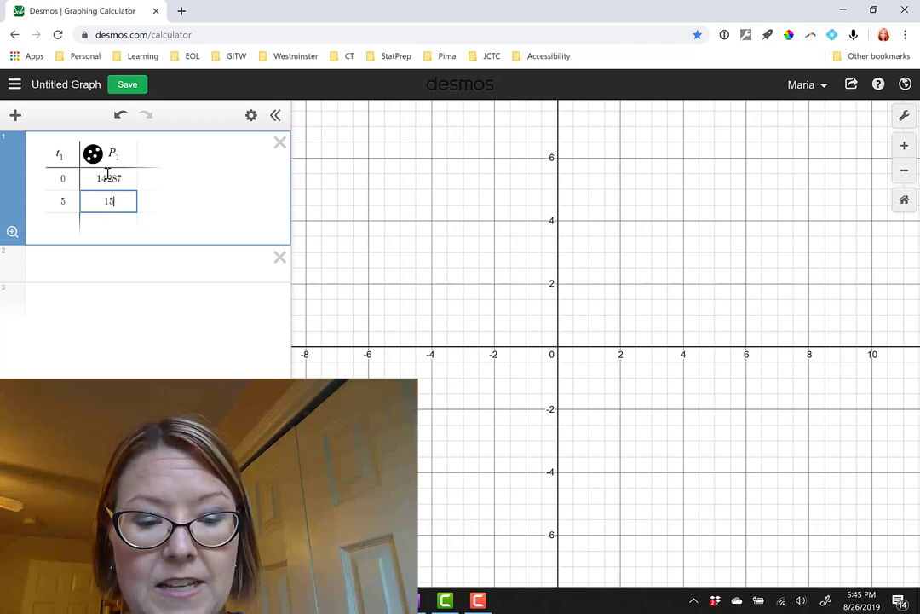
text(5145)
key(Return)
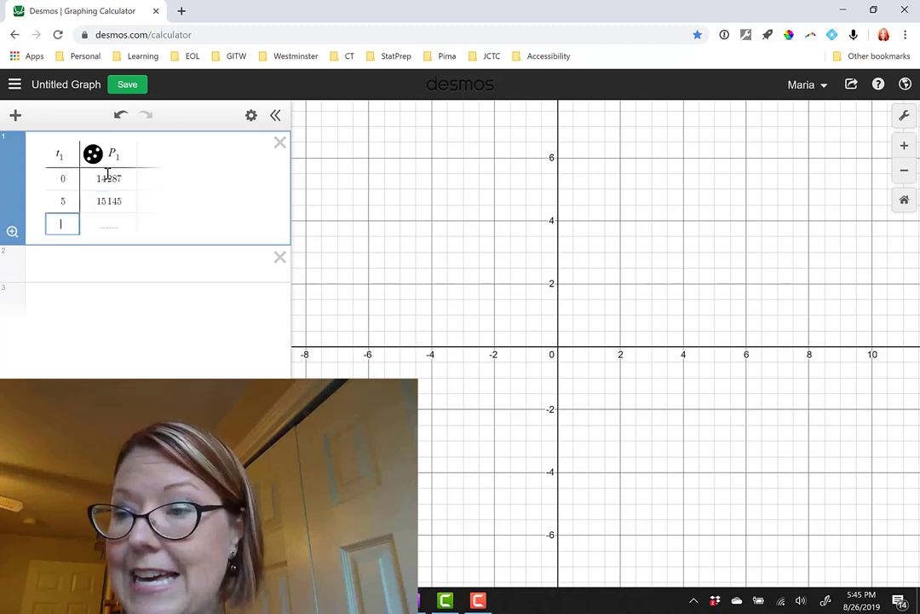
text(10)
key(Tab)
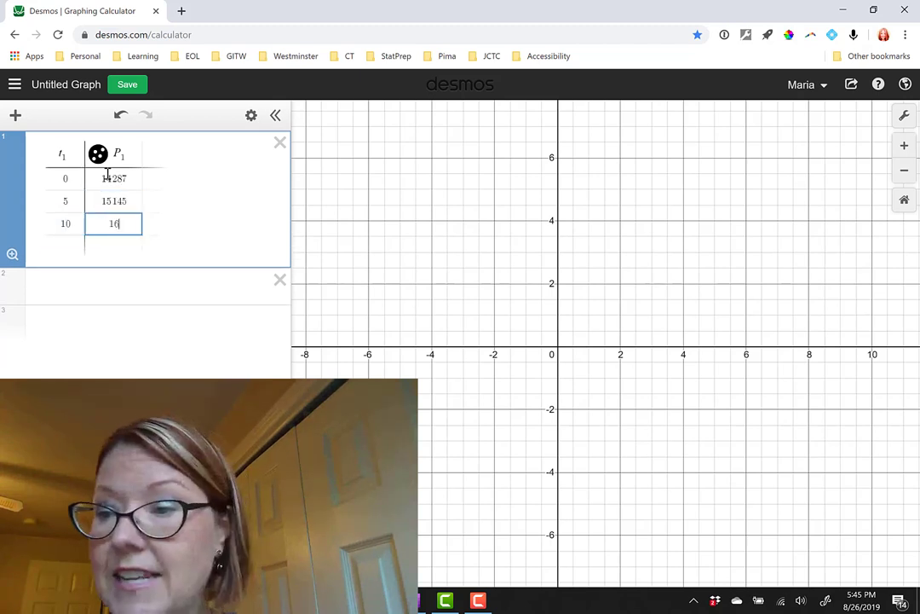
text(16236)
key(Return)
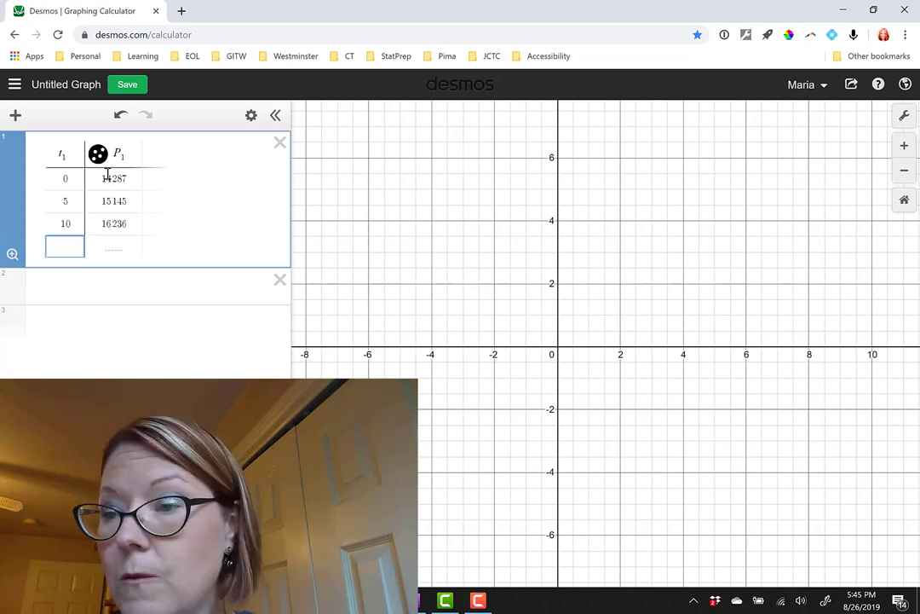
Add rows t = 15 and 20 with P₁ 17256 and 18321, then start a t = 25 row
text(15)
key(Tab)
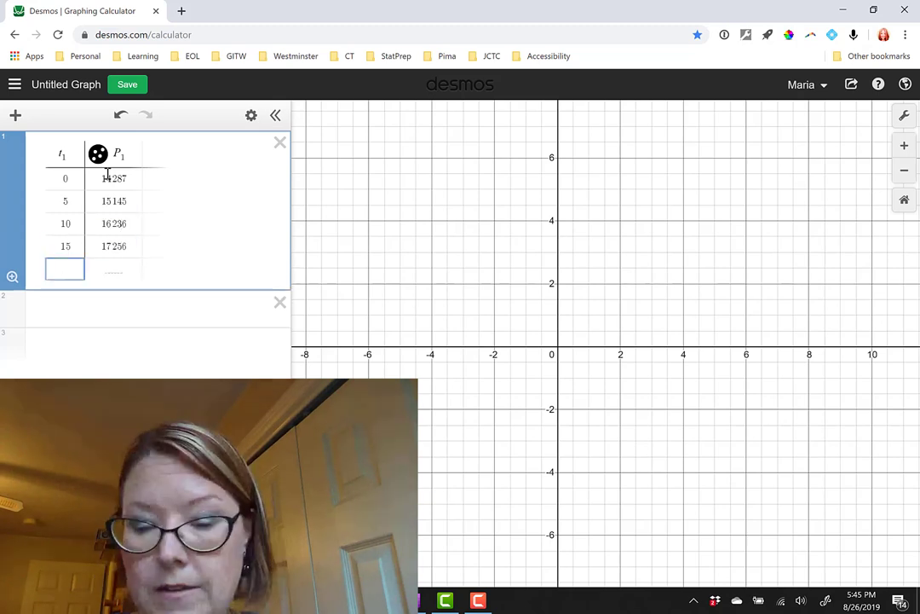
key(Return)
text(20)
key(Tab)
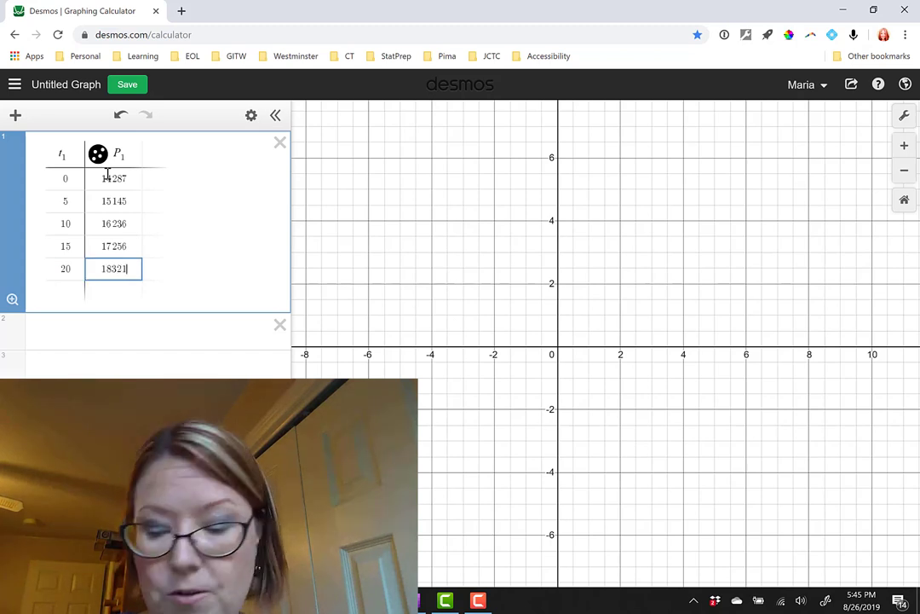
key(Return)
key(Left)
text(25)
key(Tab)
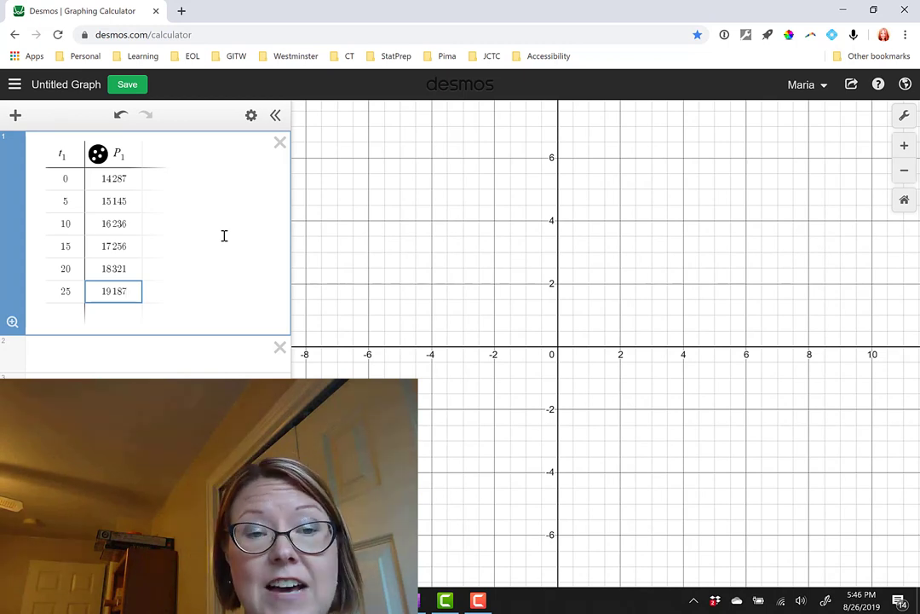
Rescale the Desmos graph to show all six t₁/P₁ points, from 14287 to 19187
click(13, 322)
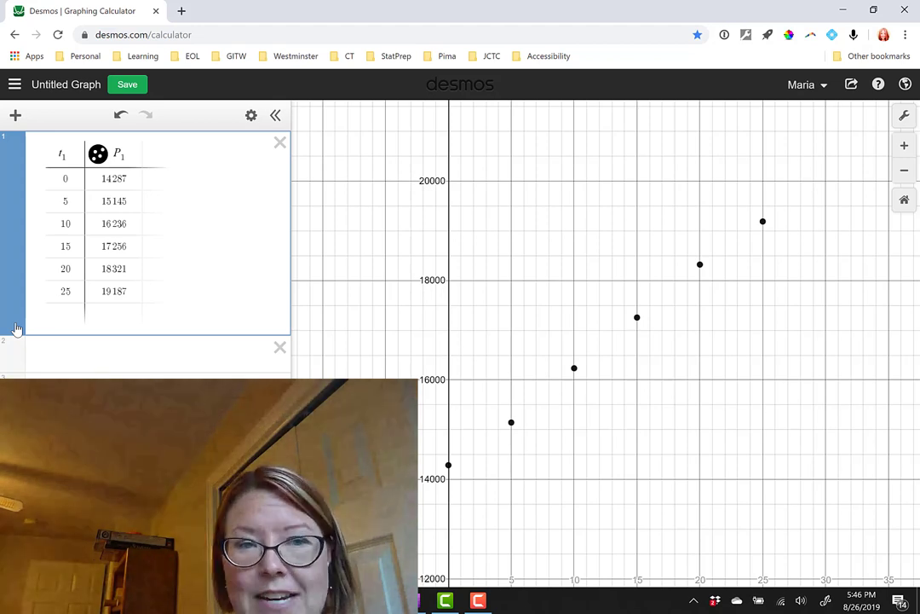
Enter y = mx + b as a new expression and replace y with P_1
click(141, 348)
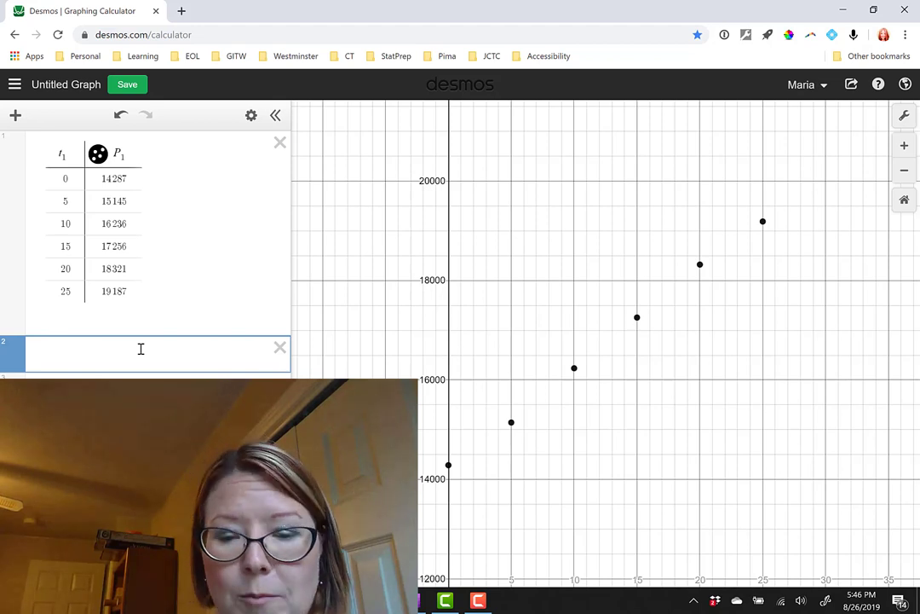
text(y = mx )
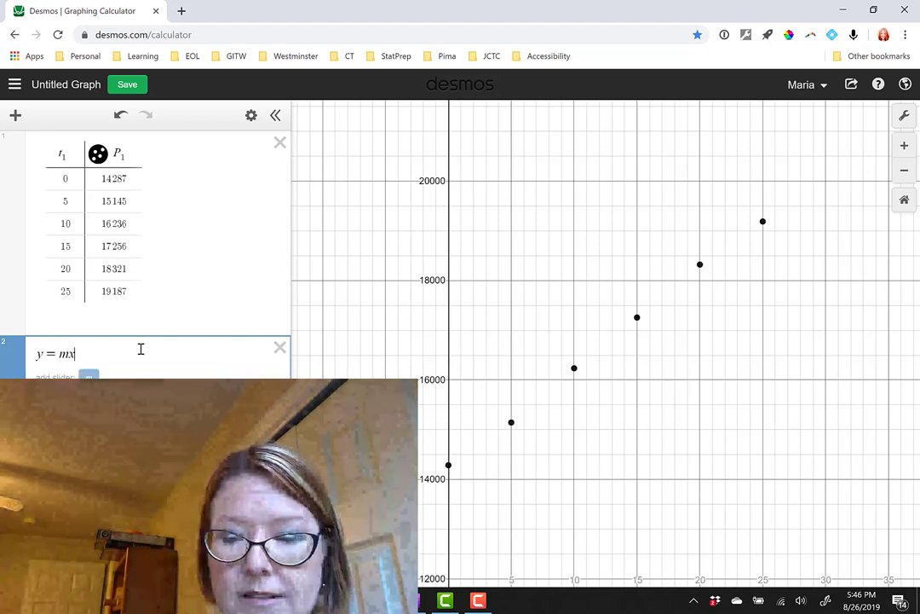
text(+ b)
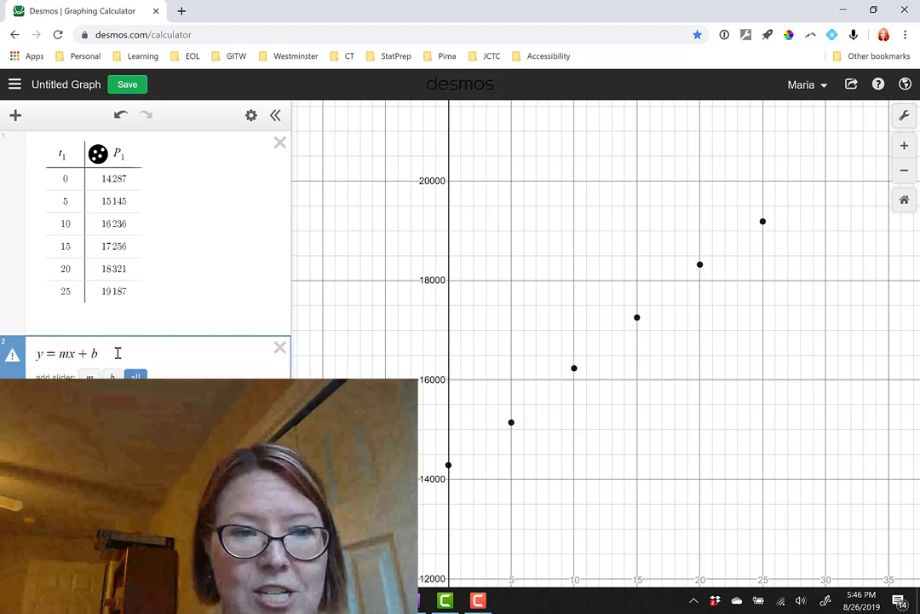
click(43, 352)
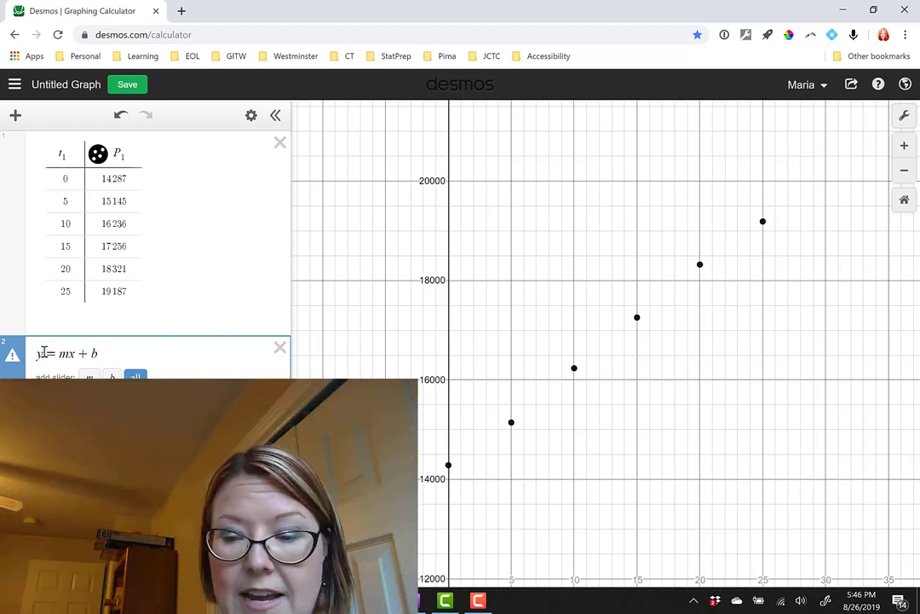
key(BackSpace)
text(P_1)
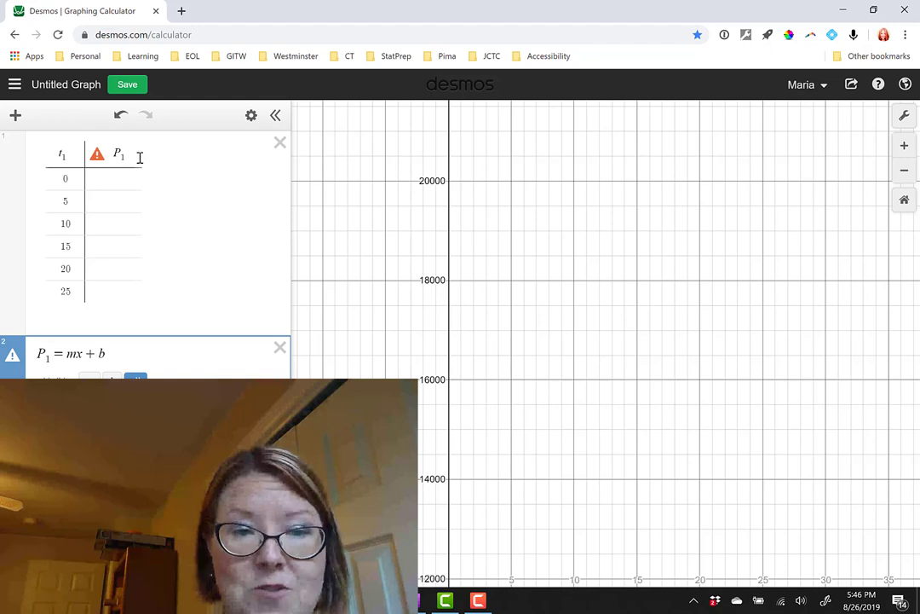
Replace x with t_1 and = with ~ to fit P₁ ~ mt₁ + b (m = 200.274, b = 14235.2)
click(76, 355)
key(BackSpace)
text(t_1)
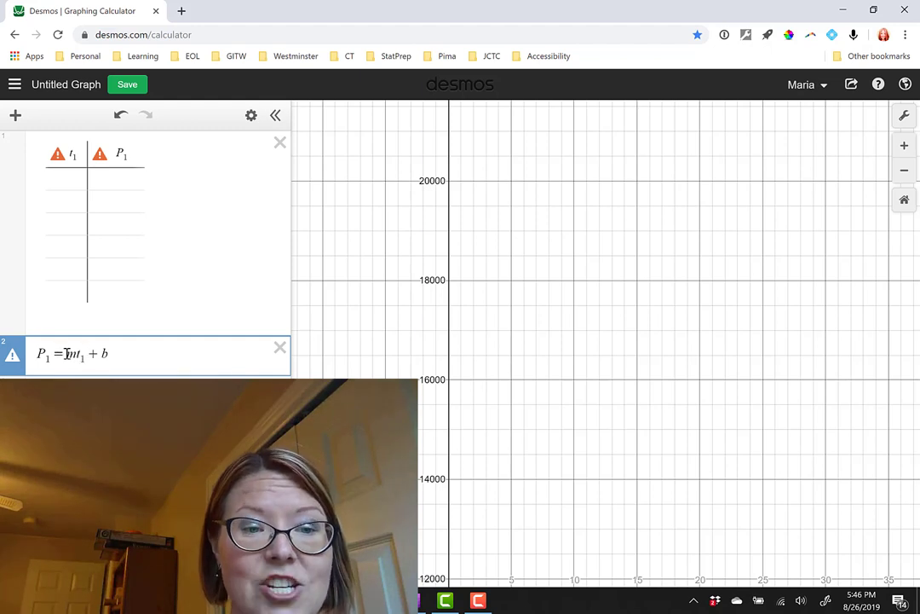
click(66, 354)
key(BackSpace)
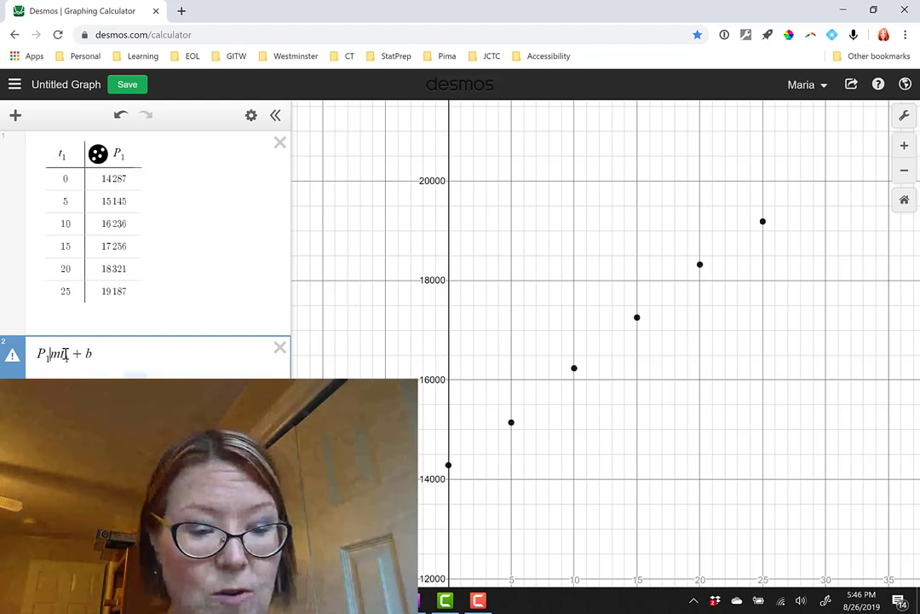
text(~)
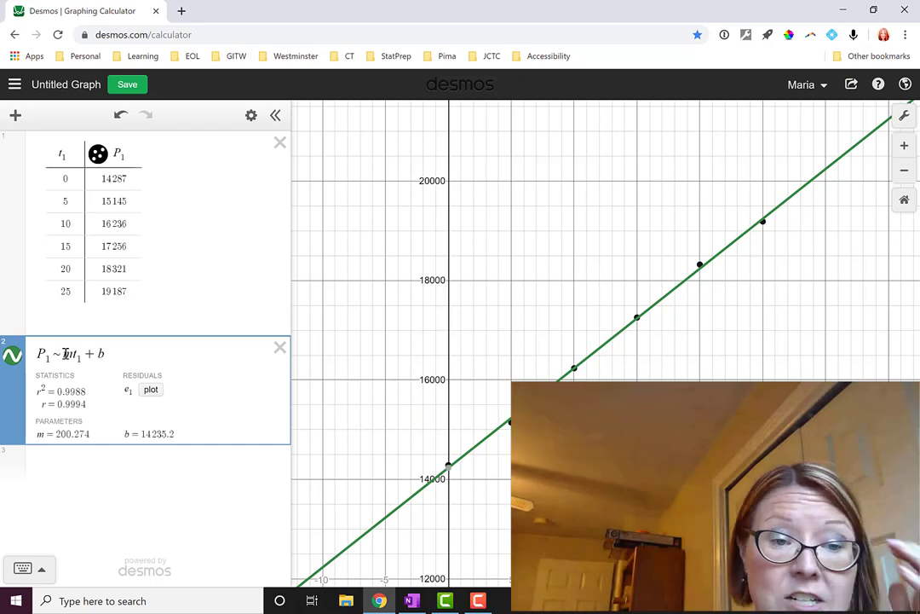
click(67, 469)
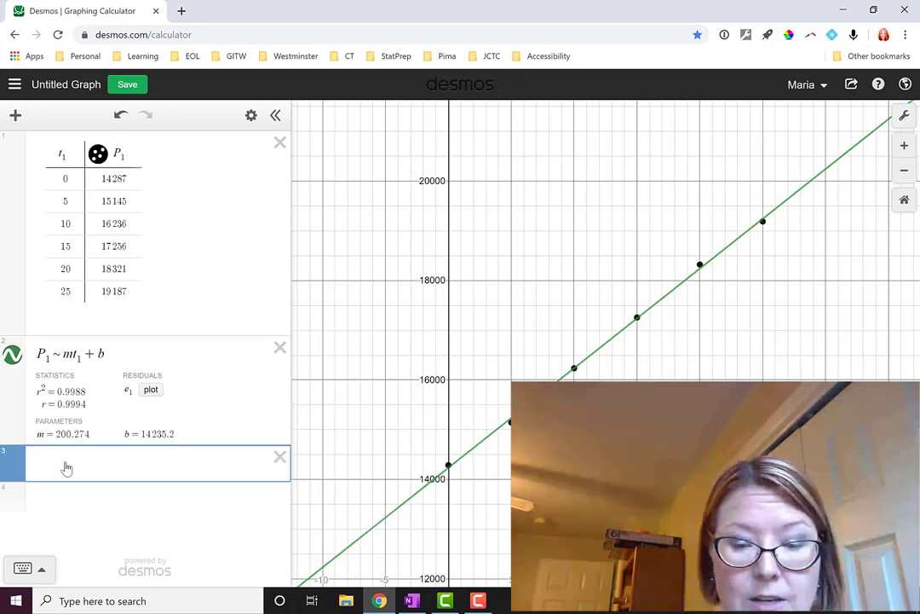
text(P)
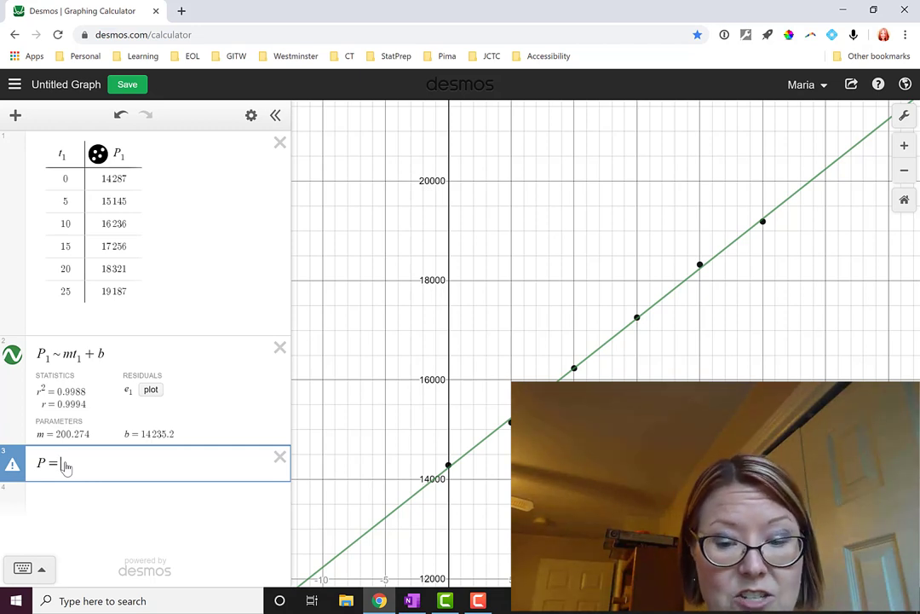
Complete the third expression as P = 200.274t + 14235.2
text(= 200.274)
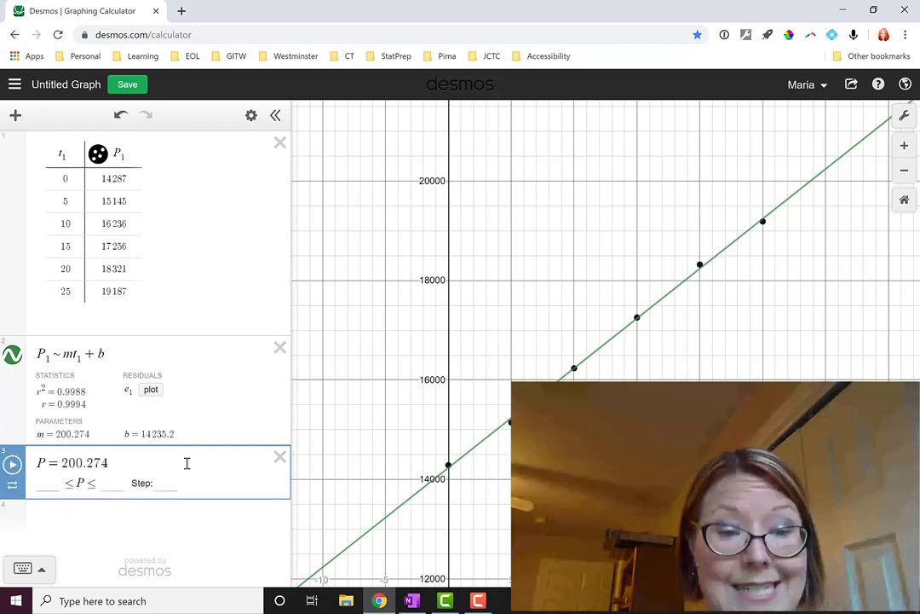
text(t + )
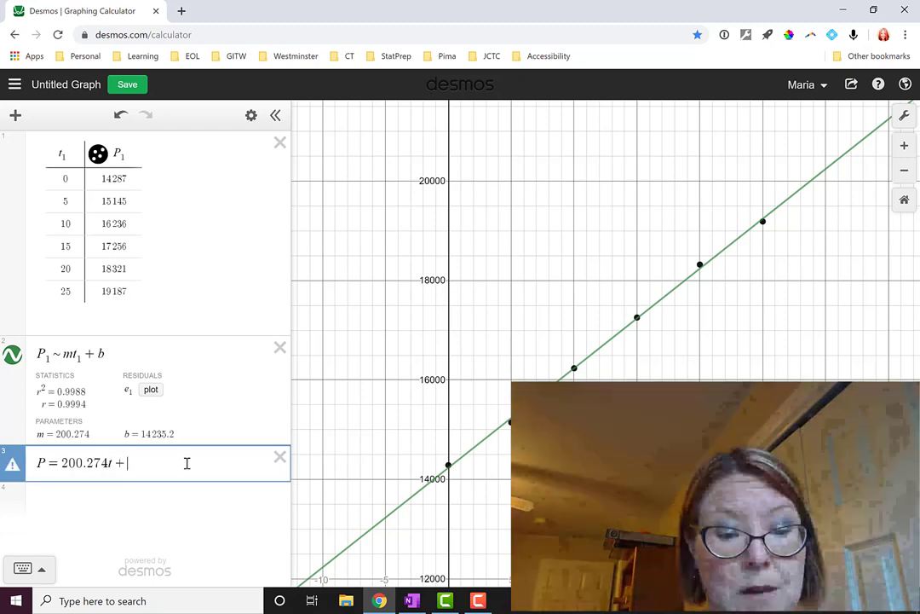
text(14235)
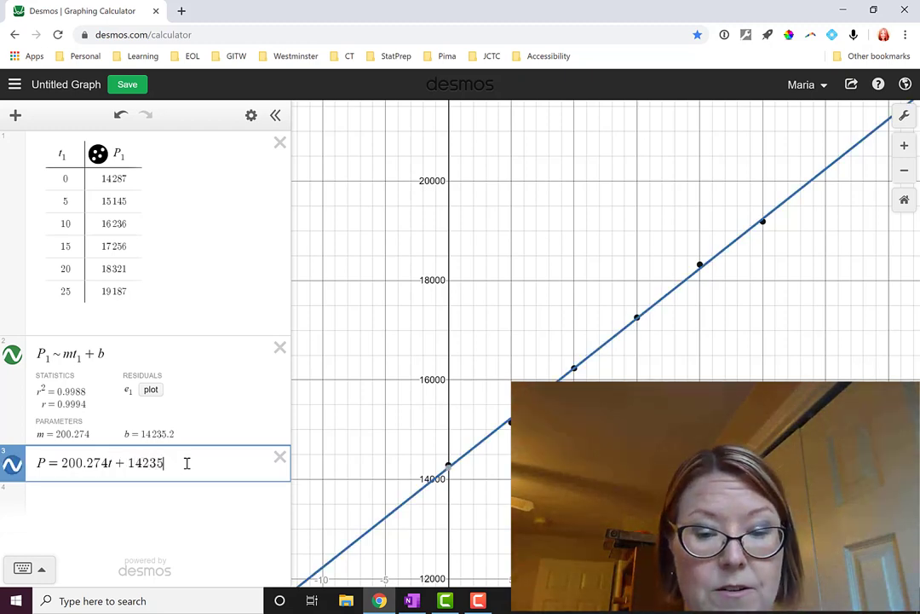
text(.2)
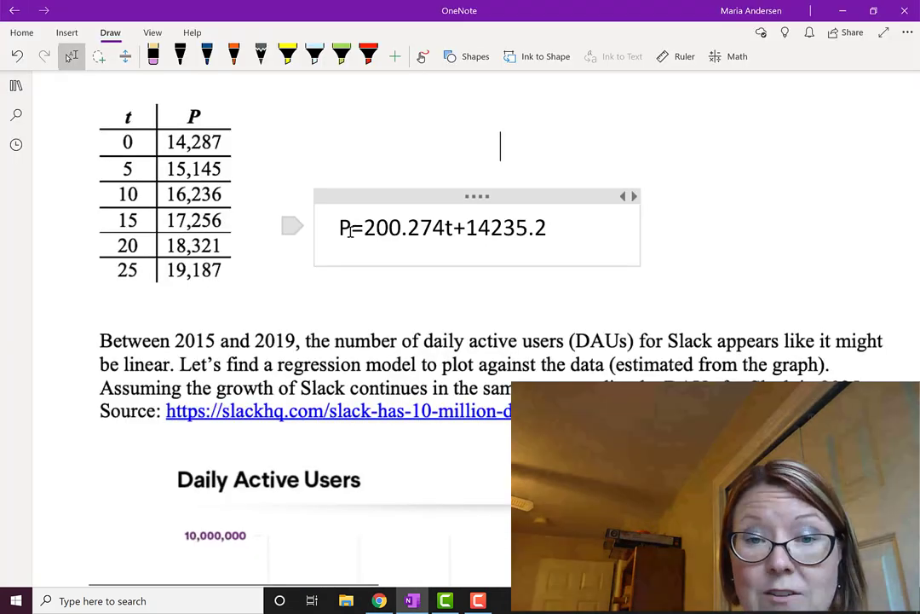
Insert (t) after P so the note reads P(t) = 200.274t + 14235.2
click(352, 228)
text((t))
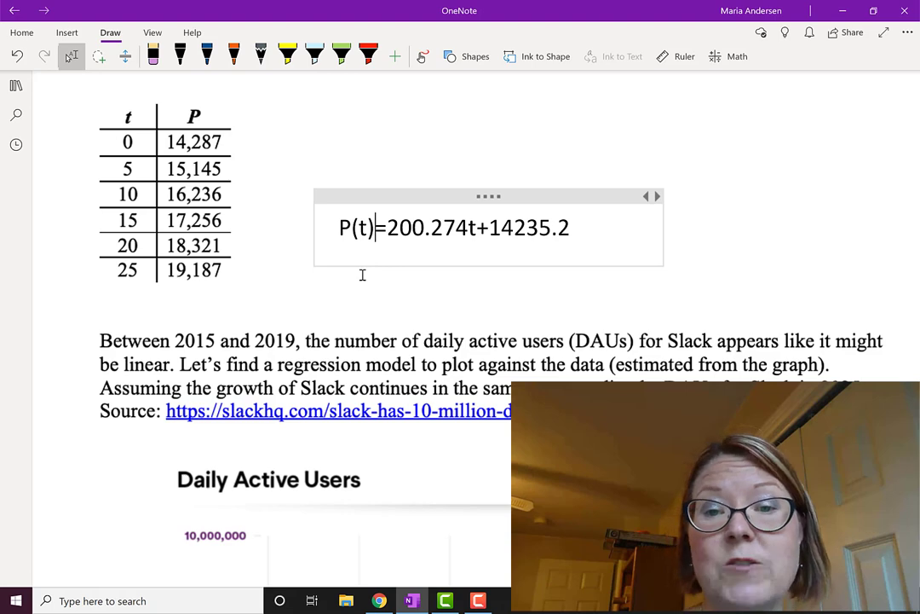
Scroll down to the Slack Daily Active Users chart and its DAU table
scroll(362, 274, down, 5)
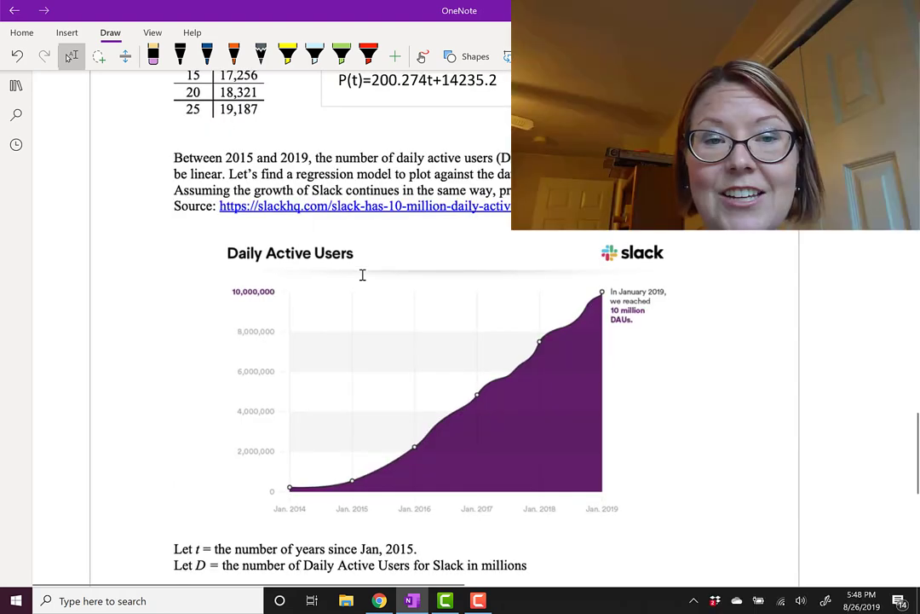
scroll(362, 275, down, 2)
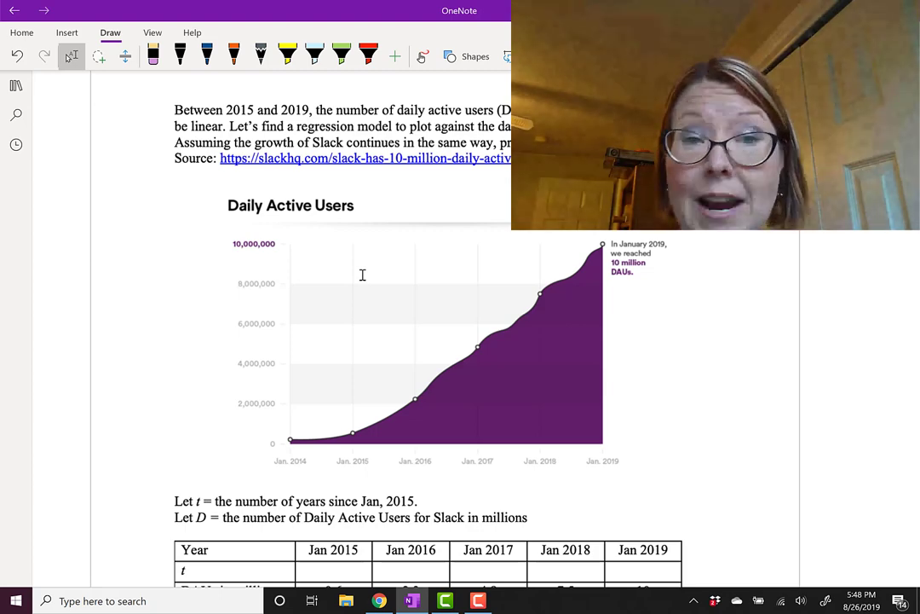
scroll(363, 274, down, 1)
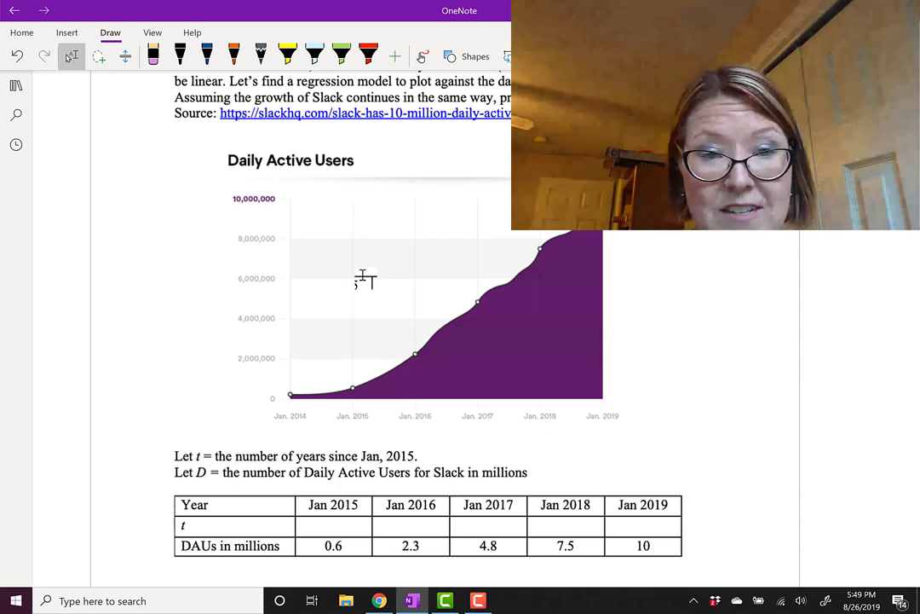
Handwrite 0 in the t row under Jan 2015
scroll(362, 274, down, 5)
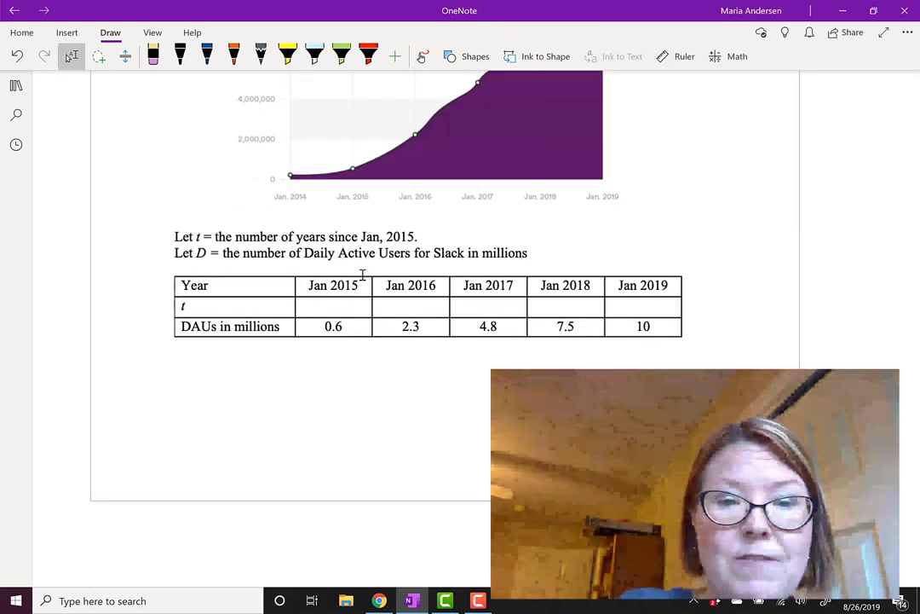
drag(342, 301, 342, 301)
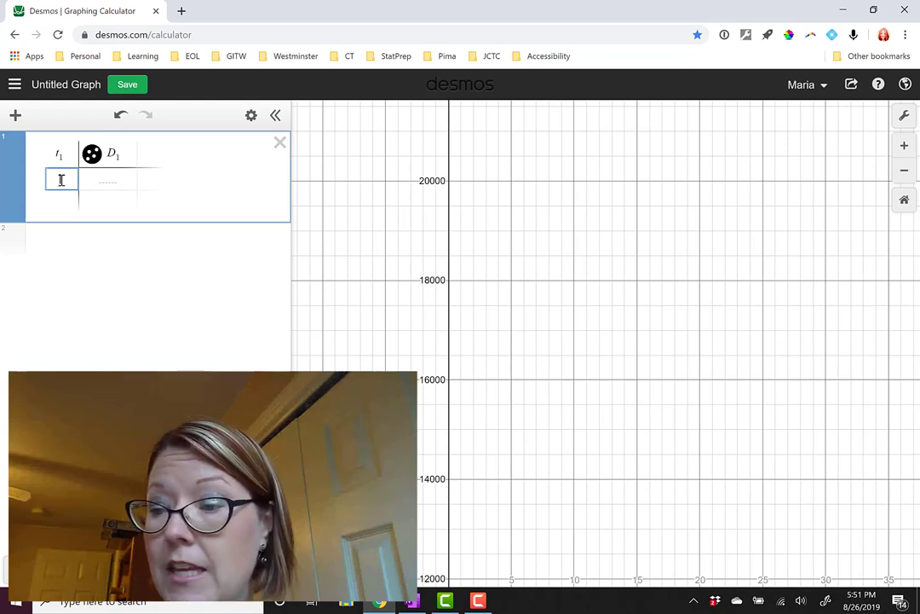
Enter the first t₁/D₁ rows: (0, 0.6) and (1, 2.3)
text(0)
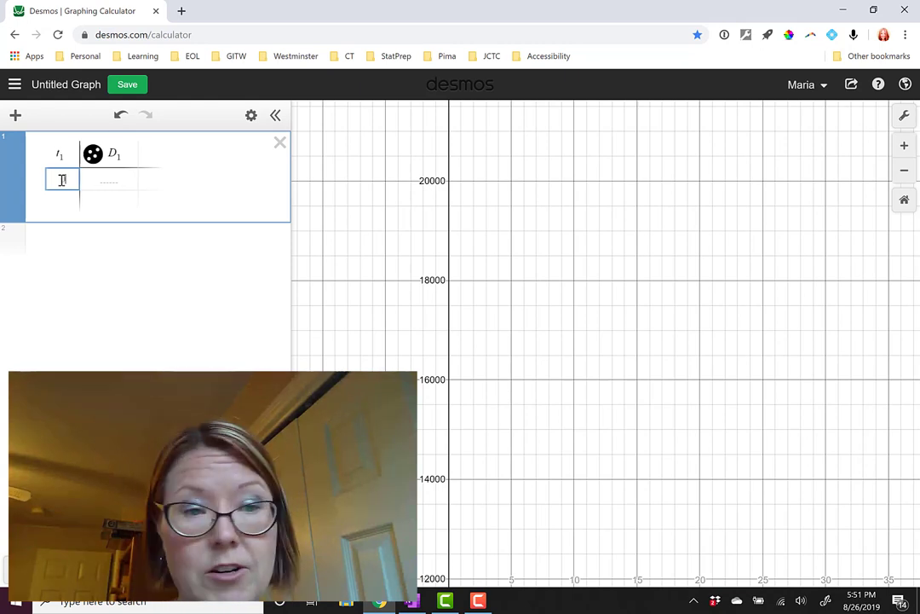
key(Tab)
text(0)
key(Return)
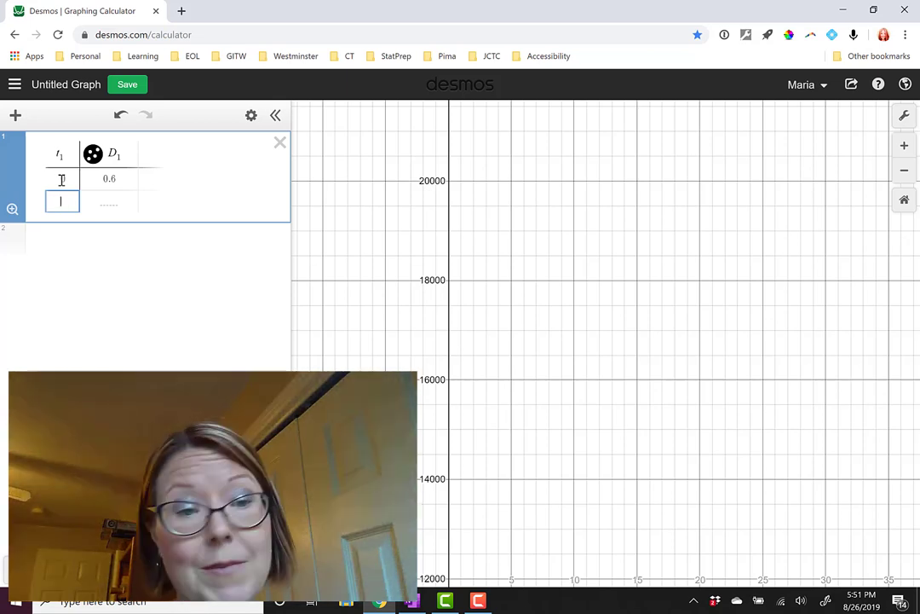
text(1)
key(Tab)
text(2.3)
key(Tab)
Enter rows (2, 4.8), (3, 7.5), (4, 10) and fit the graph to all five points
text(2)
key(Tab)
text(4)
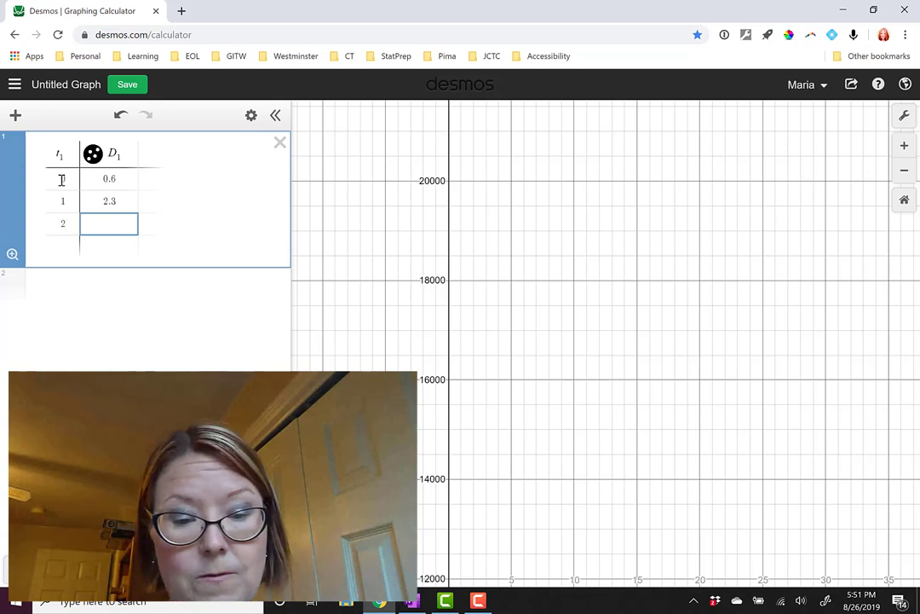
text(.8)
key(Tab)
text(3)
key(Tab)
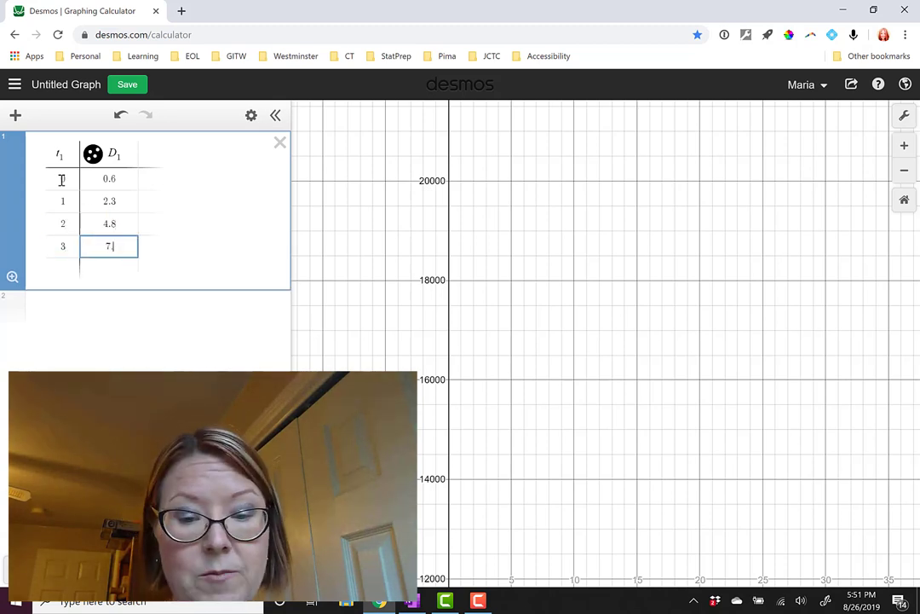
key(Tab)
text(4)
key(Tab)
text(10)
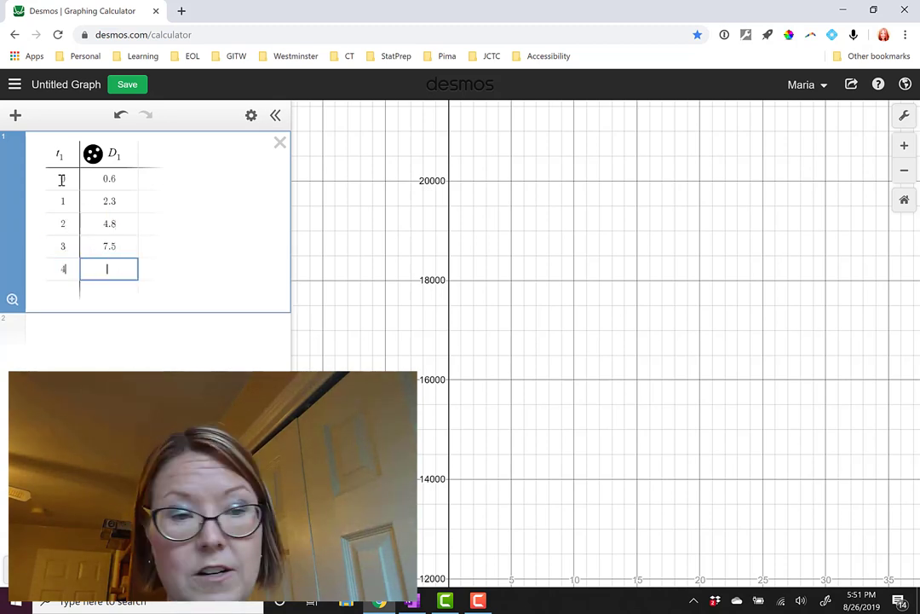
click(12, 300)
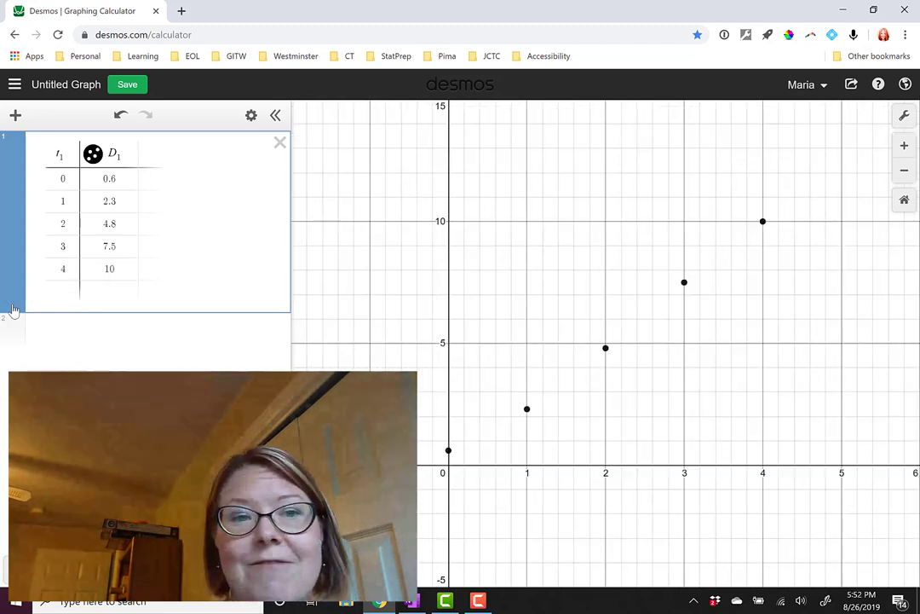
Fit the regression D1 ~ mt1 + b, giving m = 2.4 and b = 0.24
click(67, 335)
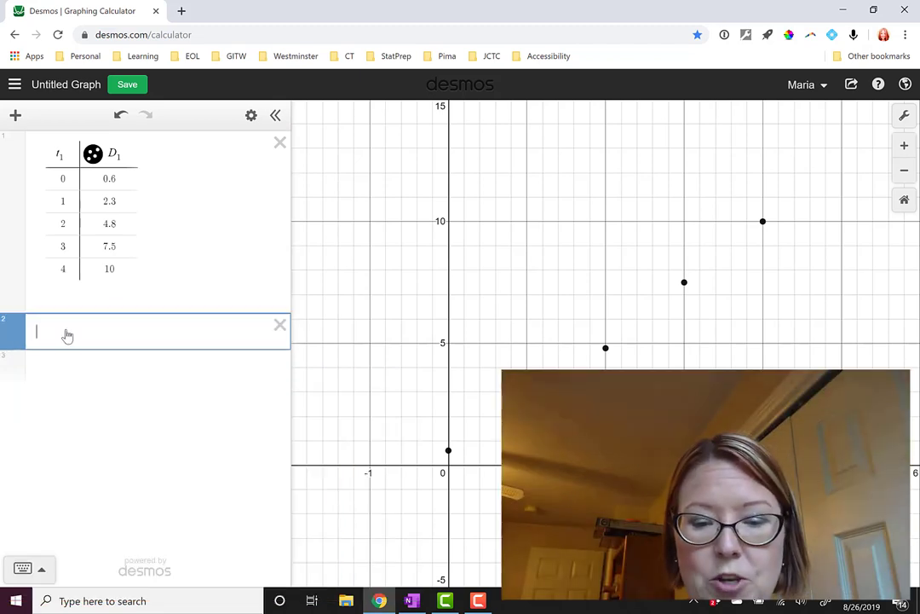
text(y = m)
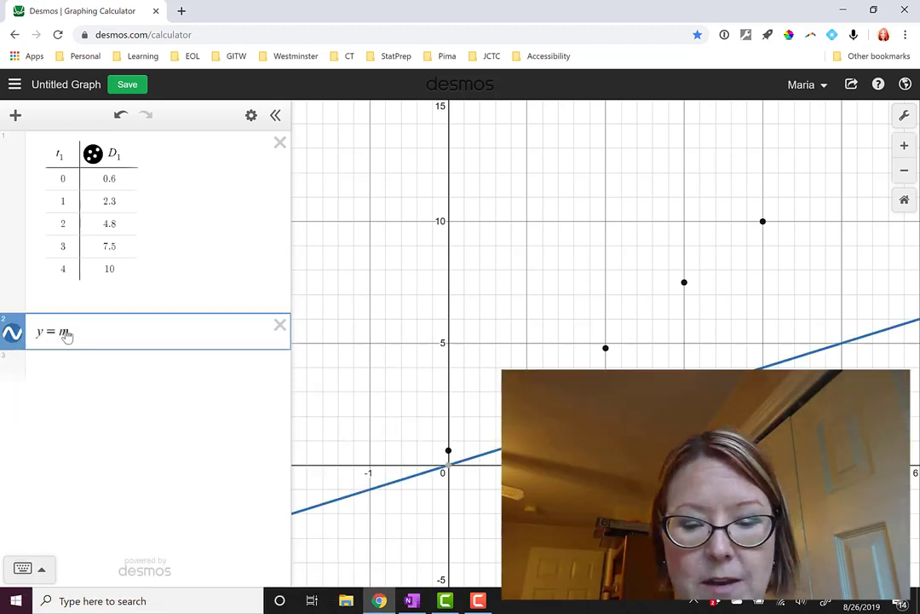
text(x + b)
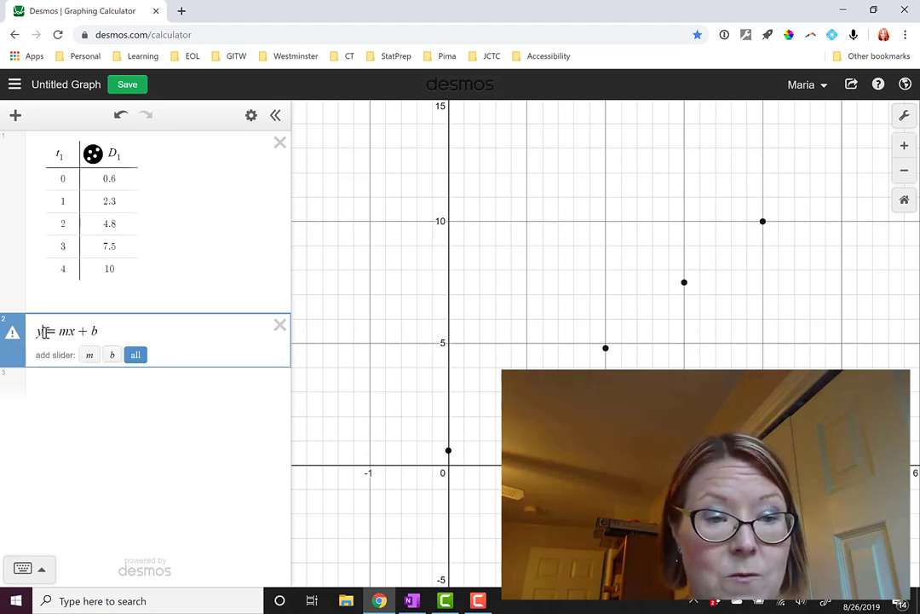
key(BackSpace)
text(D1)
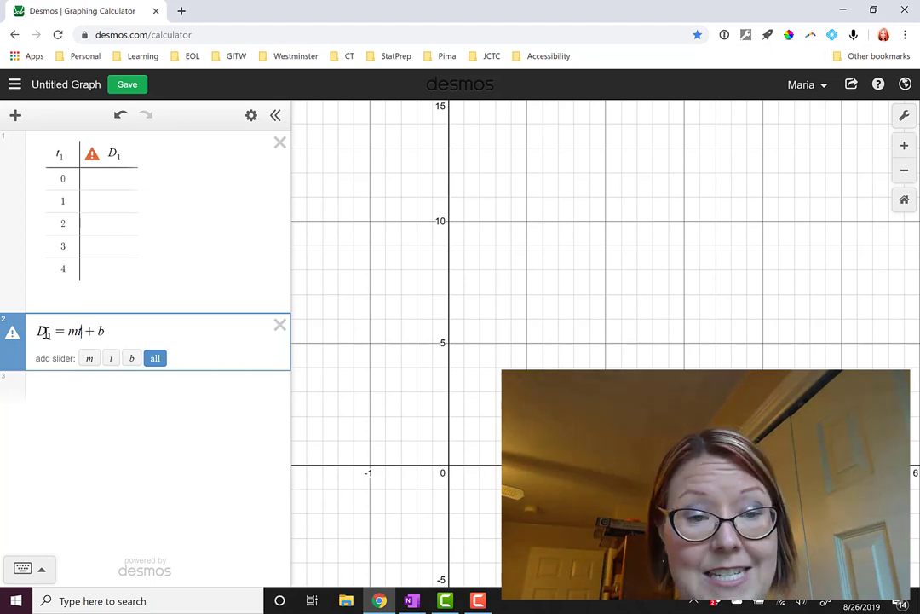
key(BackSpace)
text(t1)
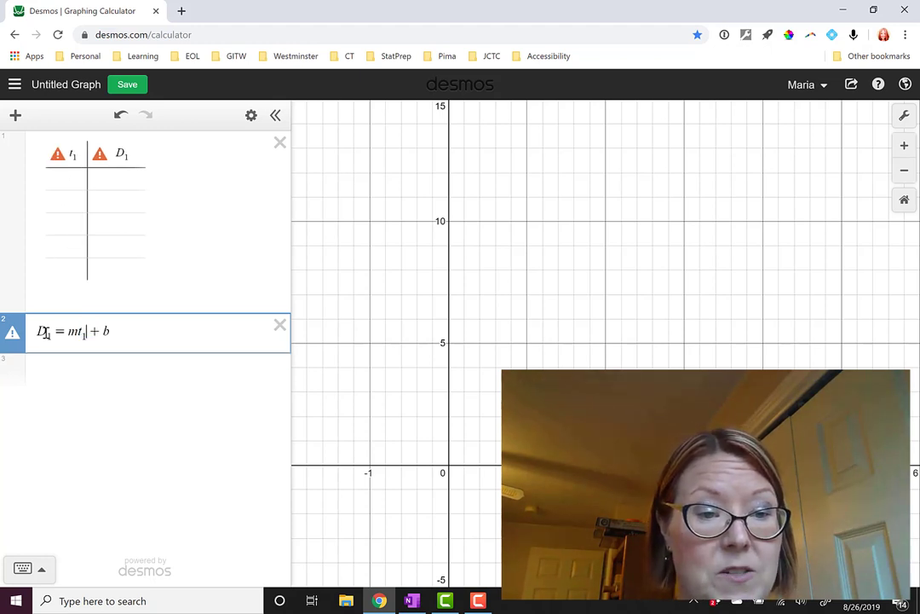
click(62, 332)
key(BackSpace)
text(~)
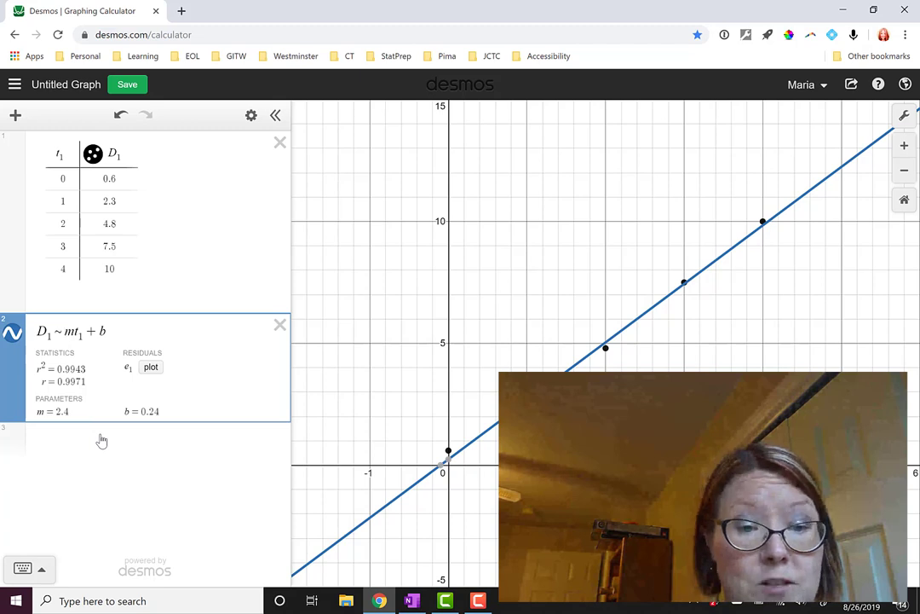
Graph the fitted model D = 2.4t + 0.24, then return to OneNote
click(101, 440)
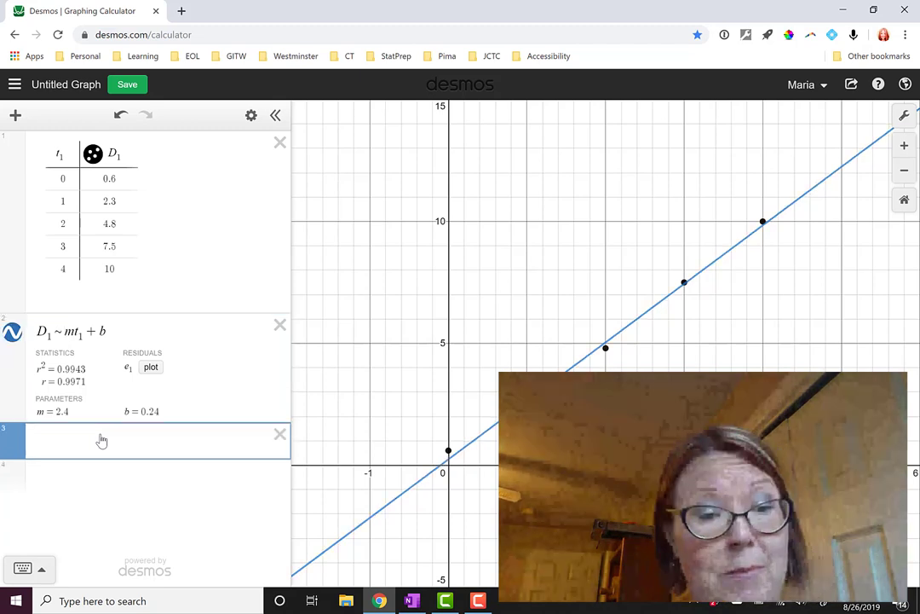
text(D = 2.4t + 0.24)
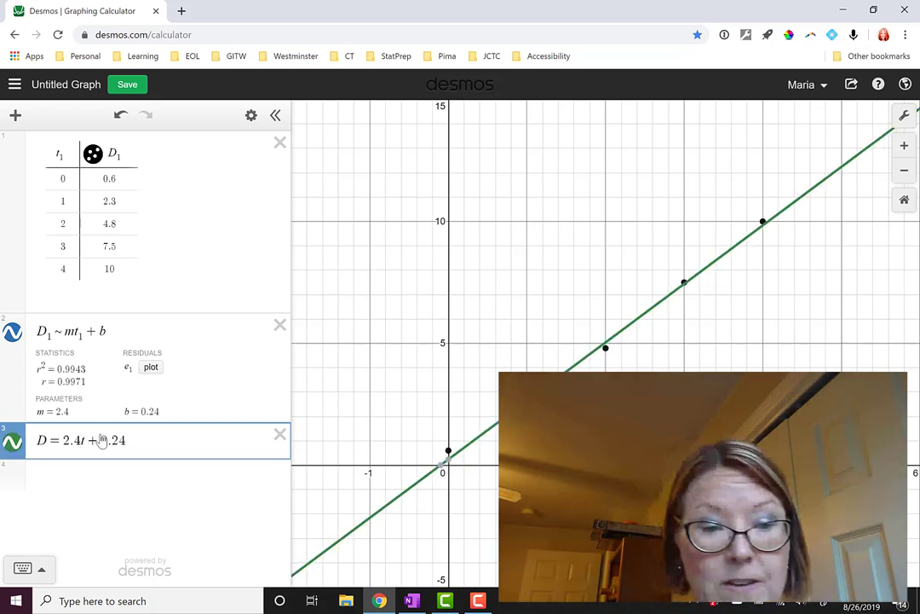
key(alt+Tab)
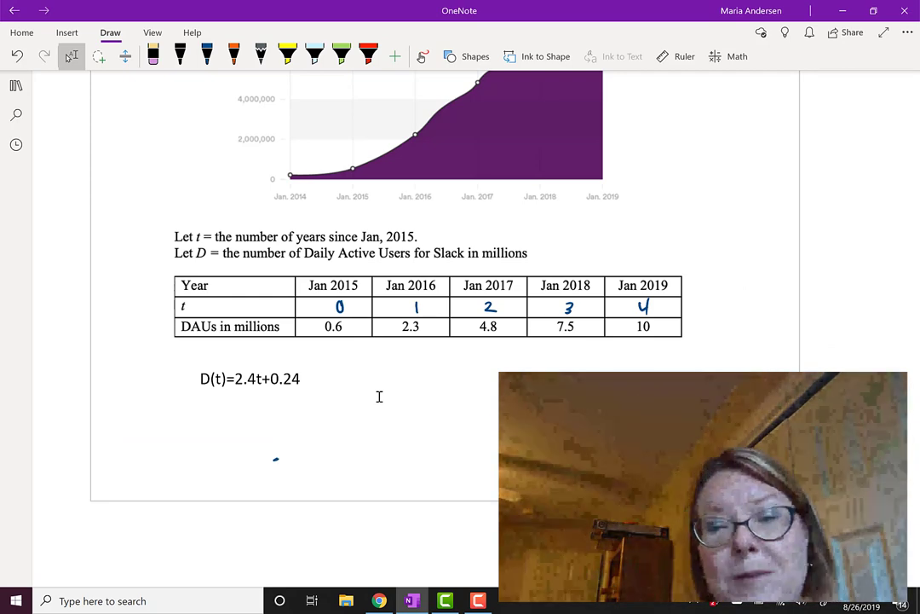
Add the line D(10)=2.4(10)+0.24 beneath the D(t)=2.4t+0.24 model
scroll(679, 204, up, 5)
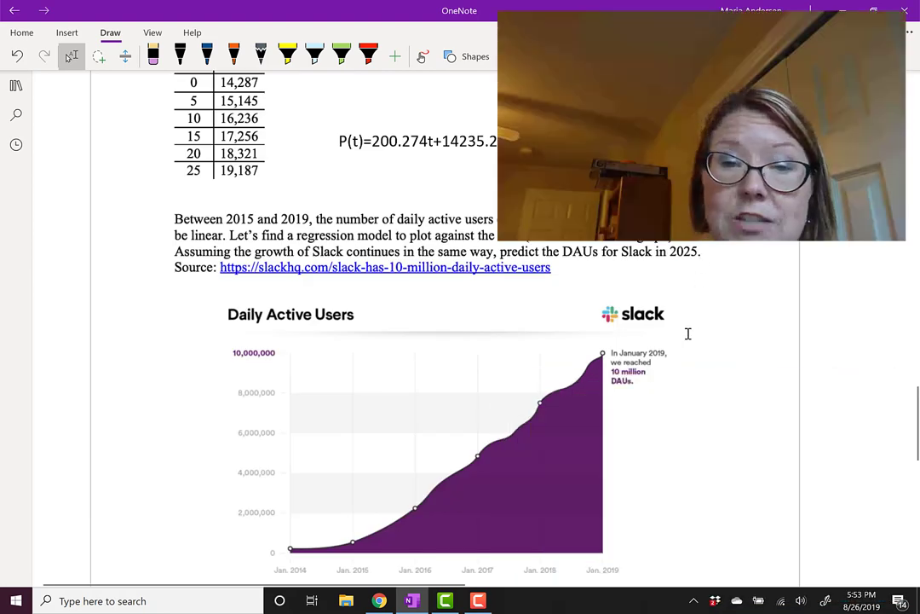
scroll(686, 332, down, 2)
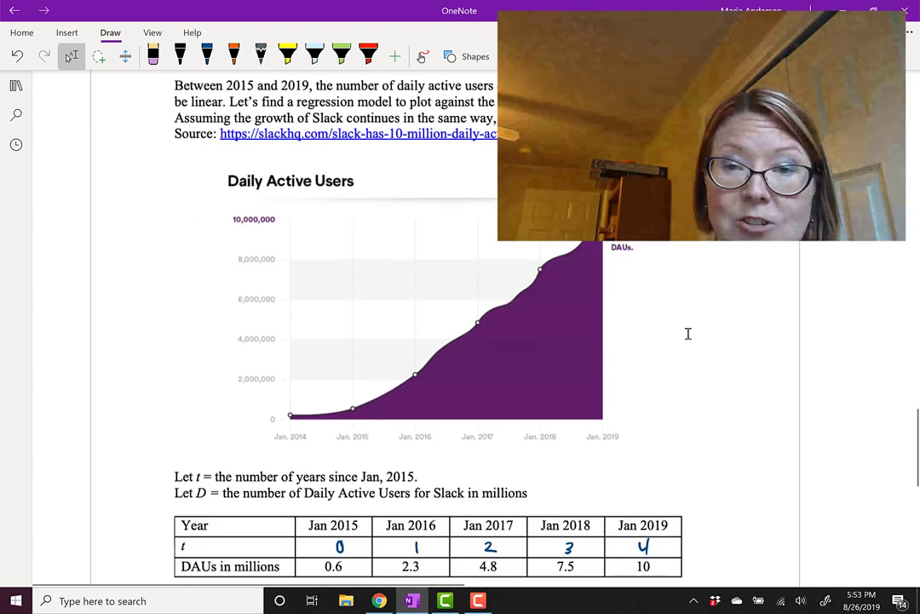
scroll(687, 331, down, 3)
click(312, 384)
key(Return)
text(D(10))
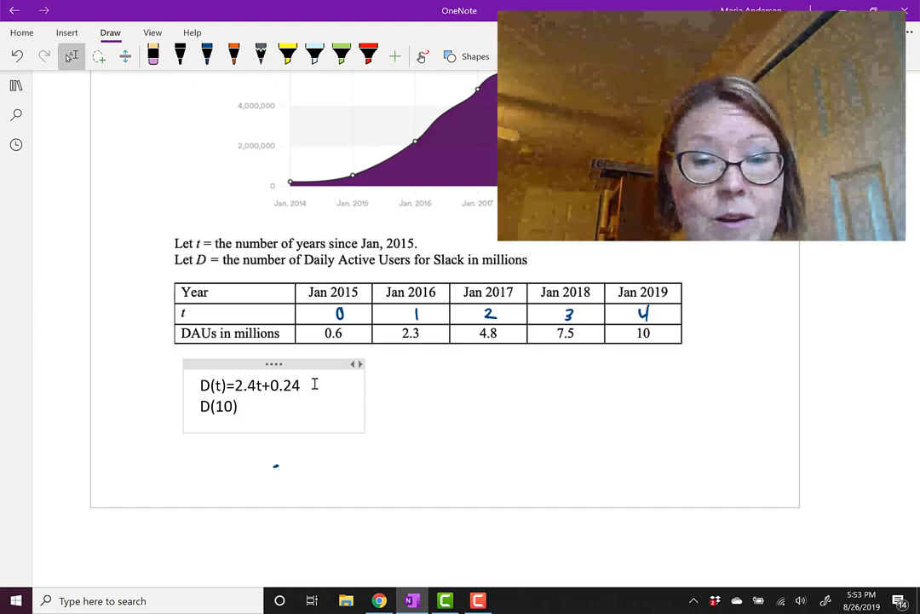
text(=2.4()
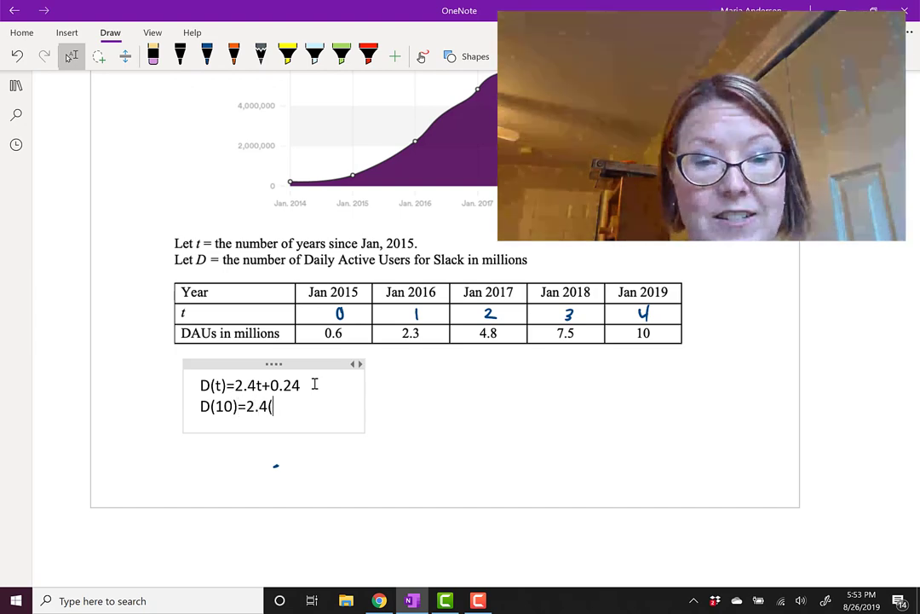
text(10)+0.24)
Redefine the Desmos model as D(t) = 2.4t + 0.24 and evaluate D(10) = 24.24
click(379, 600)
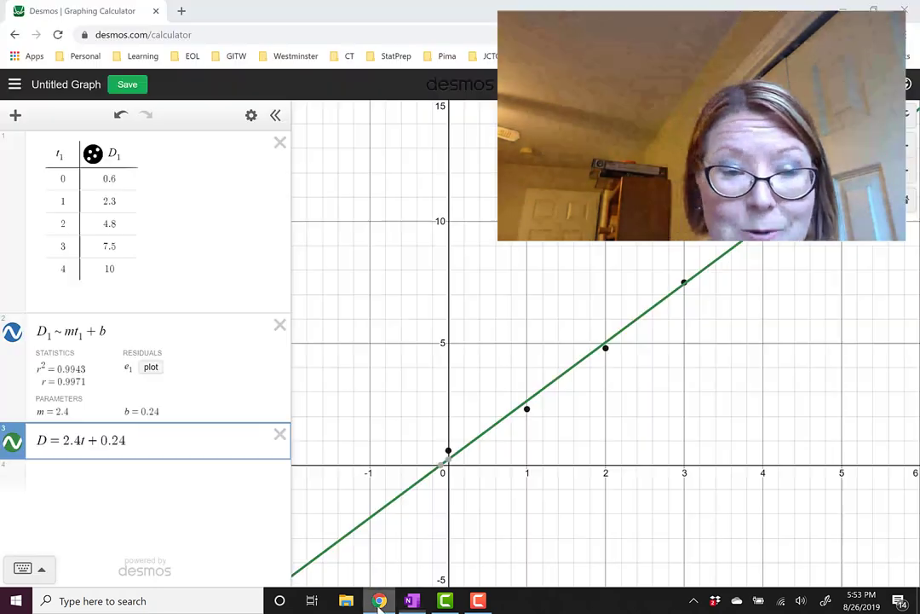
click(50, 440)
text((t)
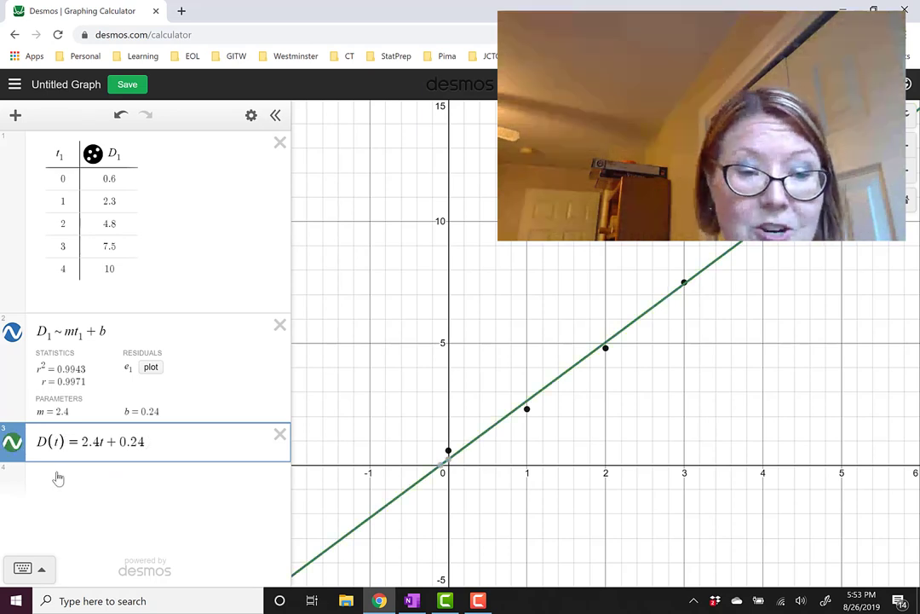
click(59, 483)
text(D(10)
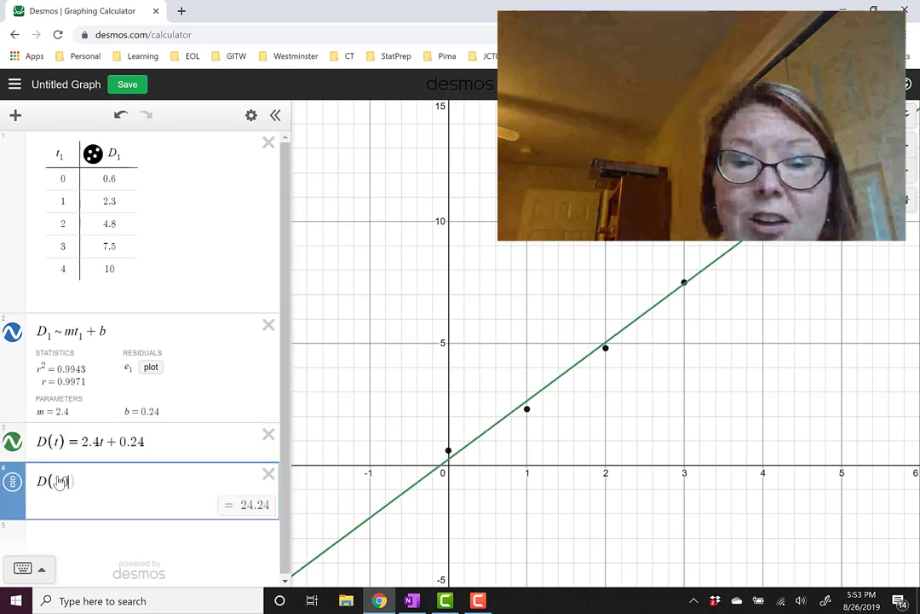
Return to the OneNote regression notes showing the completed D(10)=24.24 prediction
click(412, 601)
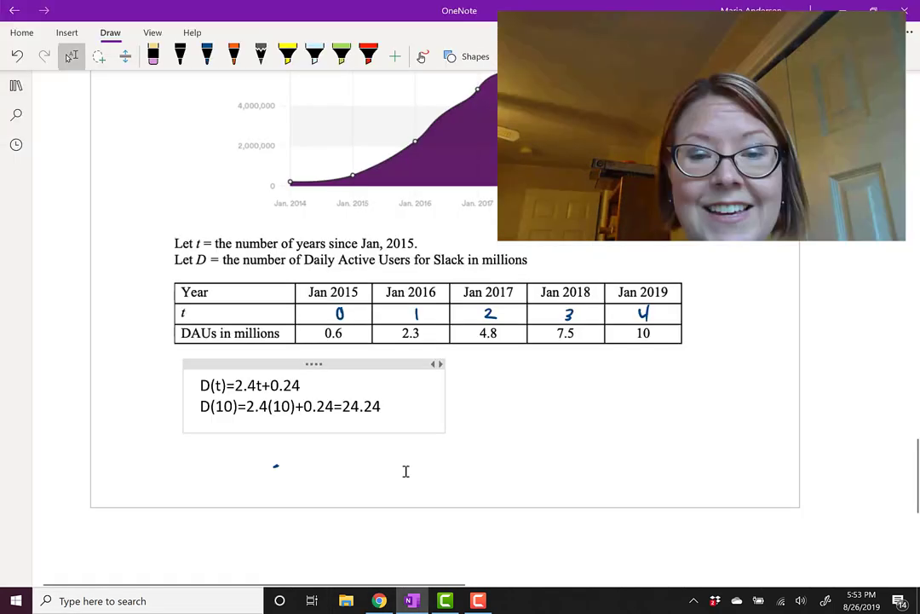